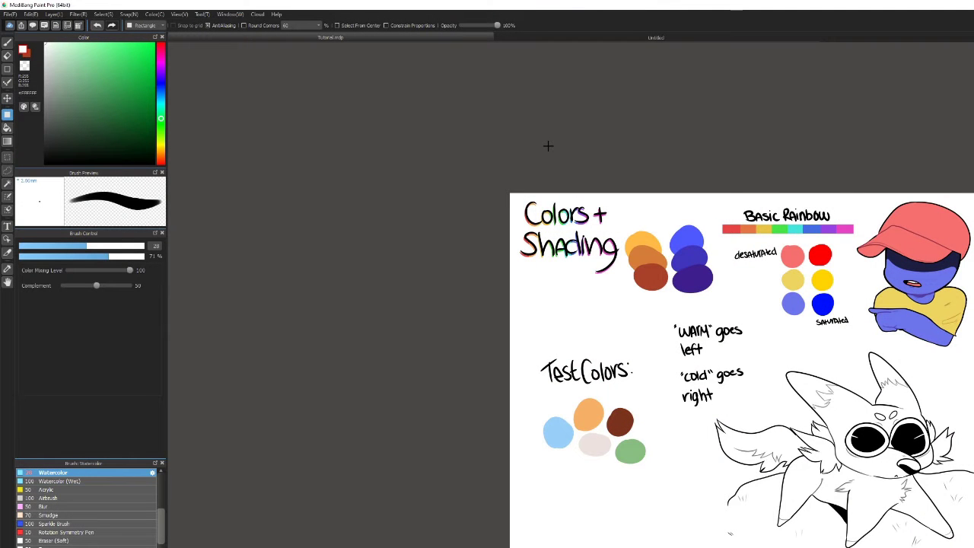
Bracket the saturated and desaturated swatch columns with black brush lines on their outer sides
scroll(548, 145, down, 2)
scroll(548, 122, up, 2)
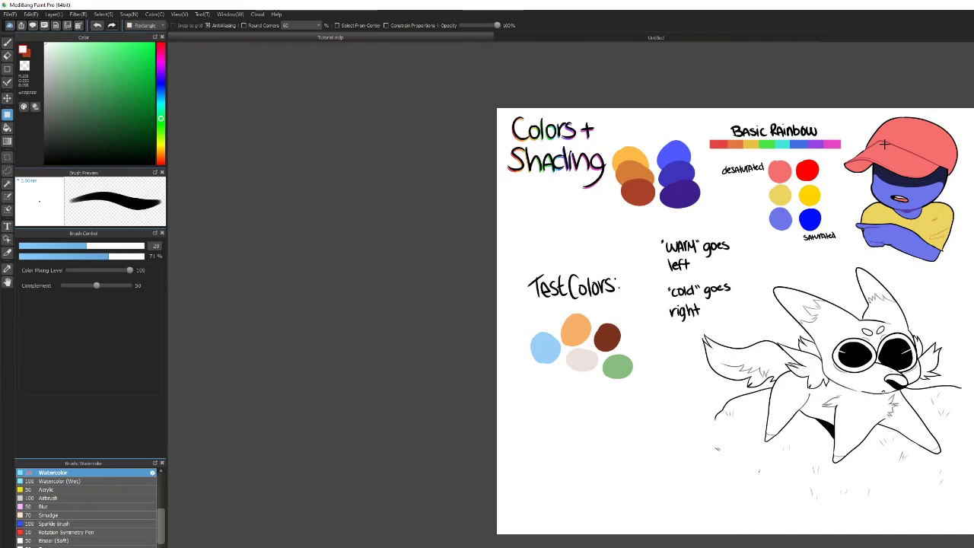
scroll(884, 144, up, 3)
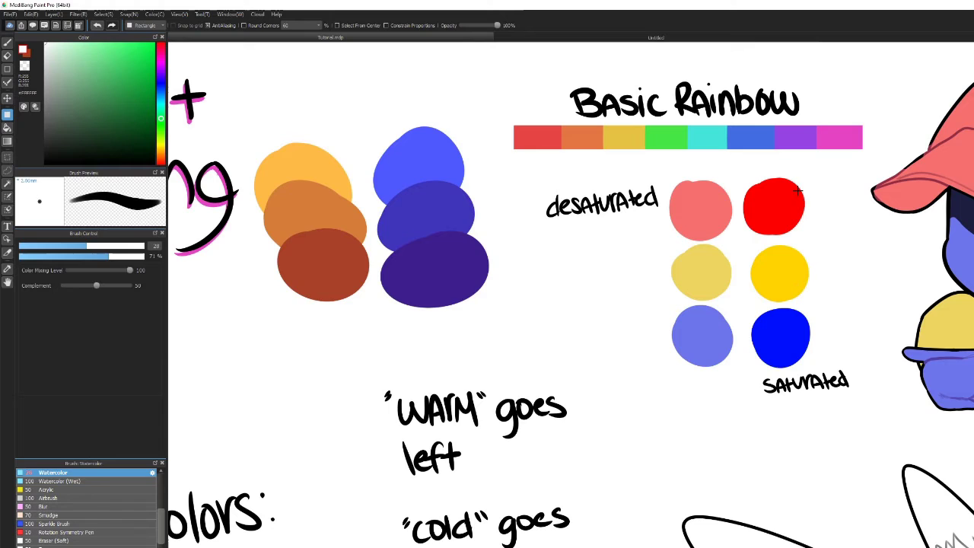
click(7, 43)
click(44, 162)
mouse_move(814, 187)
mouse_down()
mouse_move(827, 190)
mouse_move(850, 344)
mouse_move(812, 351)
mouse_up()
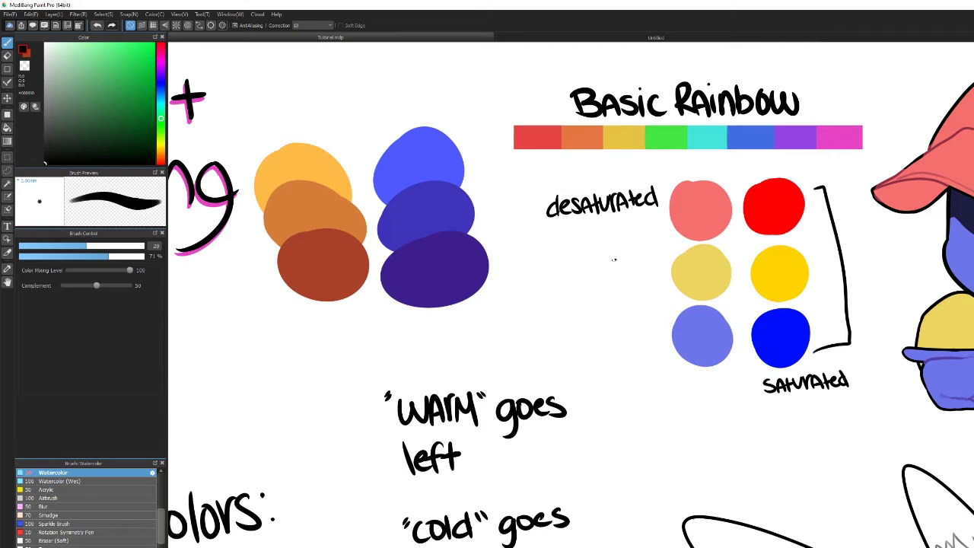
mouse_move(660, 217)
mouse_down()
mouse_move(639, 344)
mouse_move(674, 356)
mouse_up()
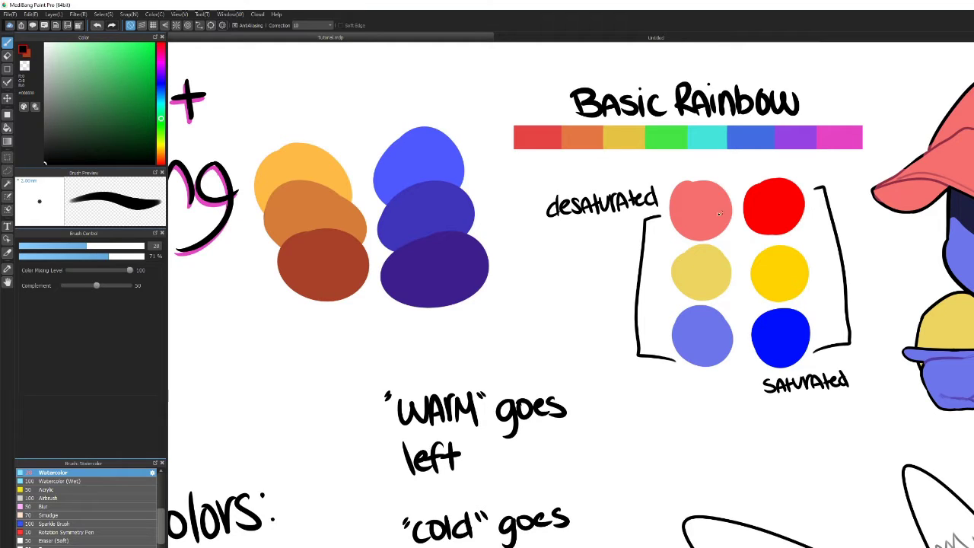
Connect each desaturated swatch to its saturated counterpart with a short horizontal black line
drag(727, 210, 754, 208)
drag(729, 277, 766, 274)
drag(722, 340, 759, 343)
Draw a small curved arrow beside the character's red cap, pointing toward it
scroll(742, 141, down, 3)
scroll(743, 141, up, 2)
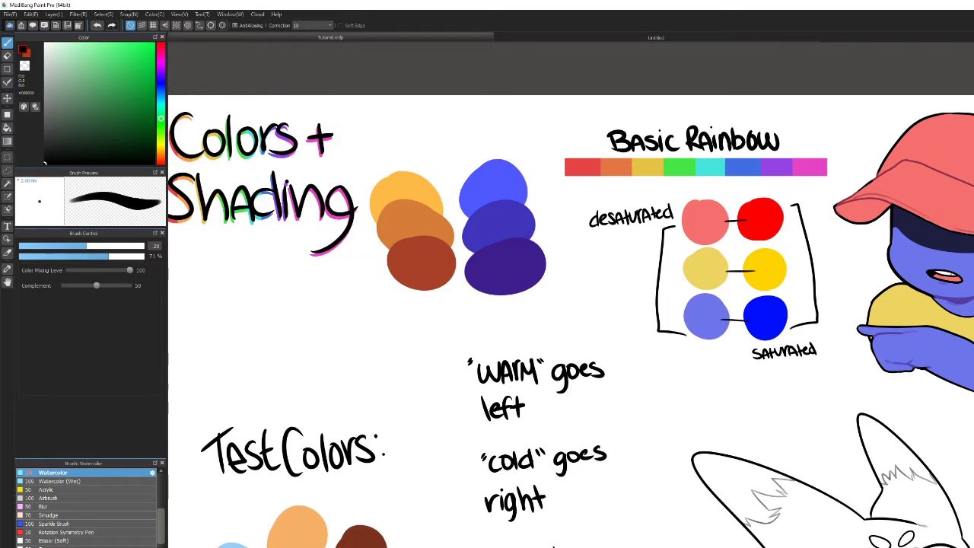
drag(859, 139, 889, 130)
scroll(697, 315, down, 2)
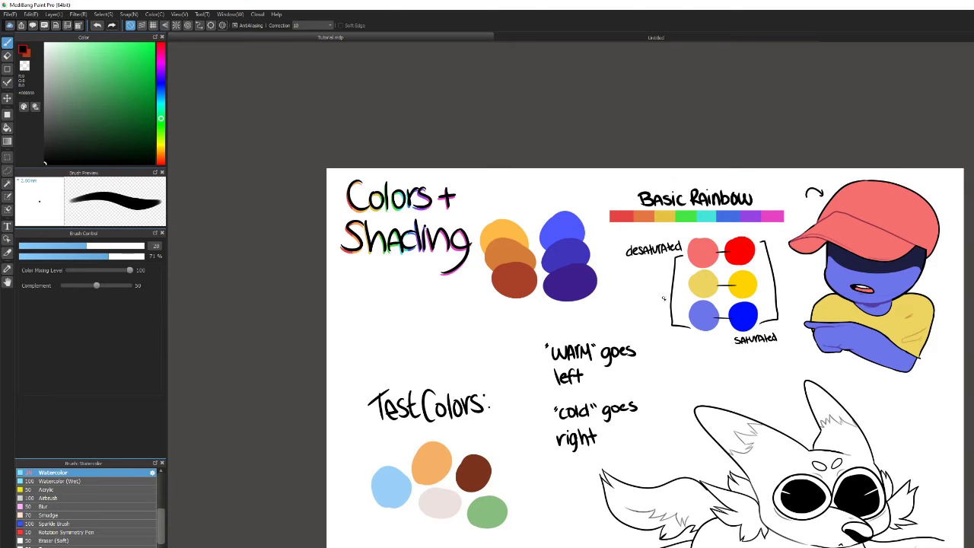
Draw vertical divider lines on the Basic Rainbow bar at its red end and between green and cyan
scroll(605, 430, up, 1)
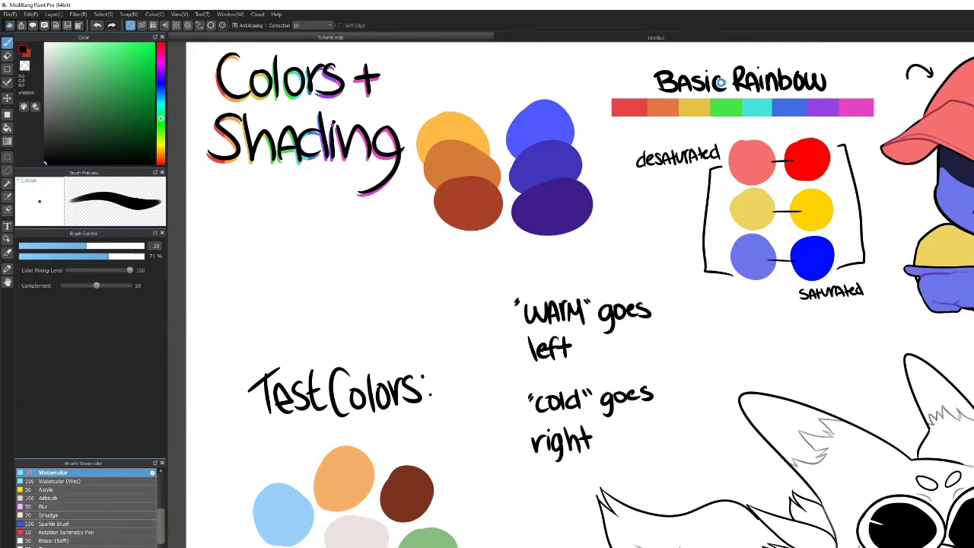
scroll(728, 79, up, 2)
drag(771, 105, 773, 161)
drag(510, 103, 510, 154)
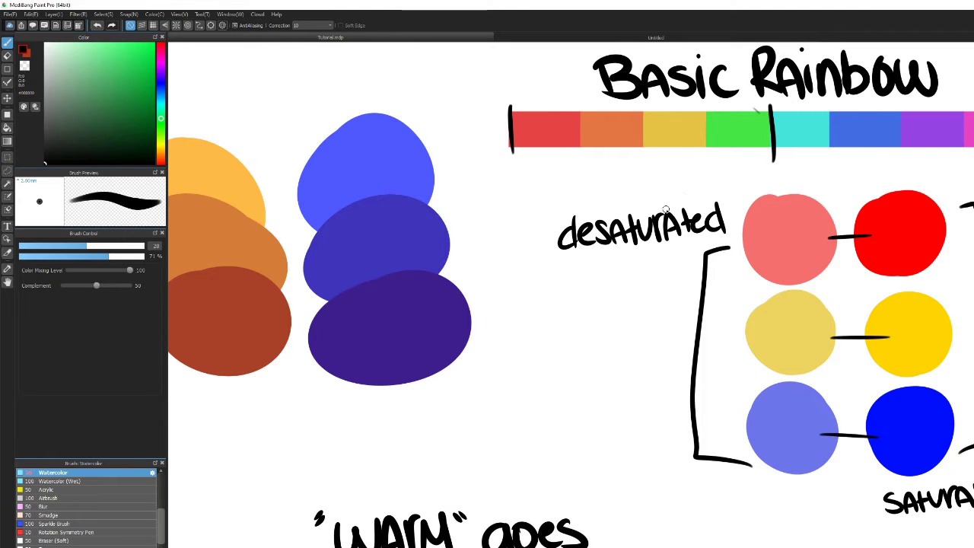
Handwrite "warm" below the red-to-green part of the rainbow bar and "cold" below the cyan-to-pink part
scroll(769, 155, down, 2)
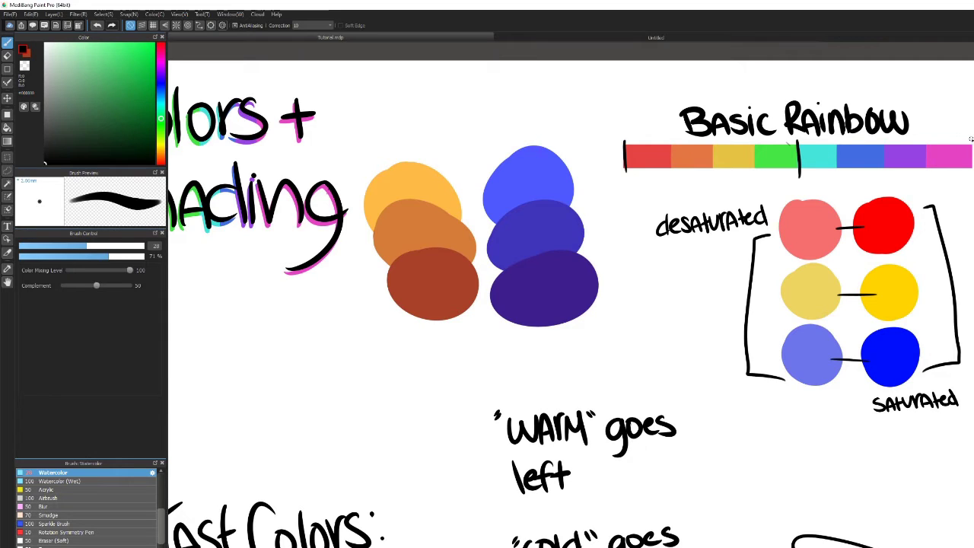
drag(692, 180, 736, 185)
mouse_move(871, 179)
mouse_down()
mouse_move(867, 190)
mouse_move(876, 178)
mouse_move(898, 185)
mouse_up()
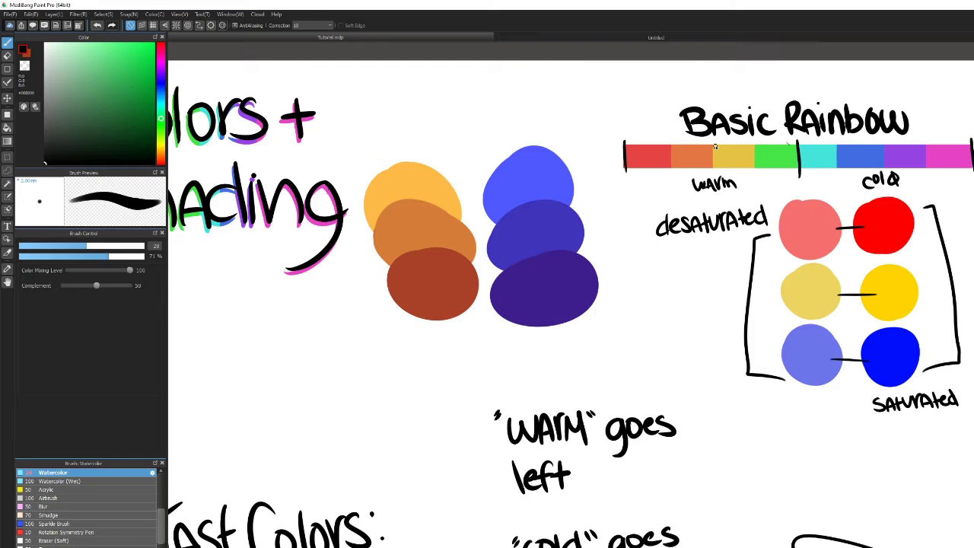
Underline the "WARM" goes left note and draw an arrow pointing at the lightest orange swatch
scroll(715, 146, down, 3)
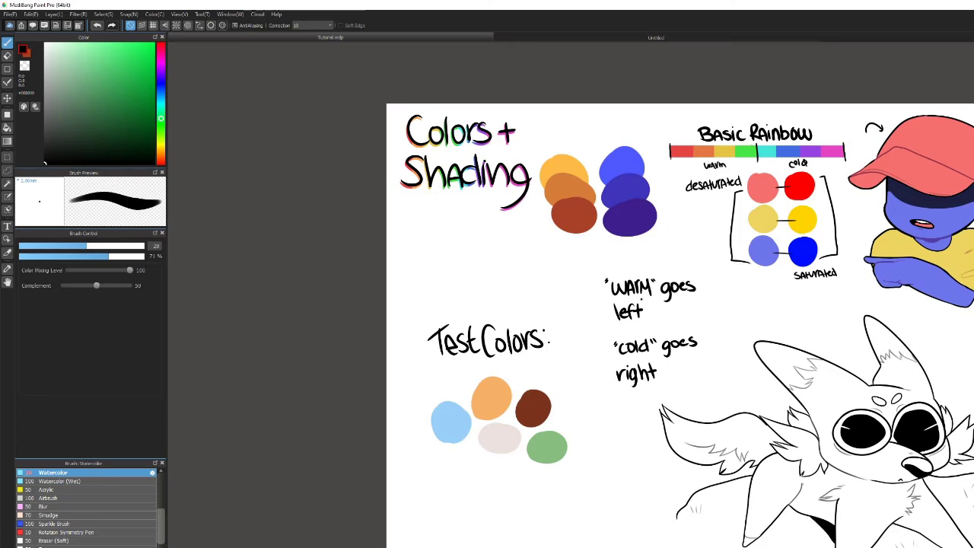
mouse_move(610, 297)
mouse_down()
mouse_move(704, 297)
mouse_move(606, 316)
mouse_up()
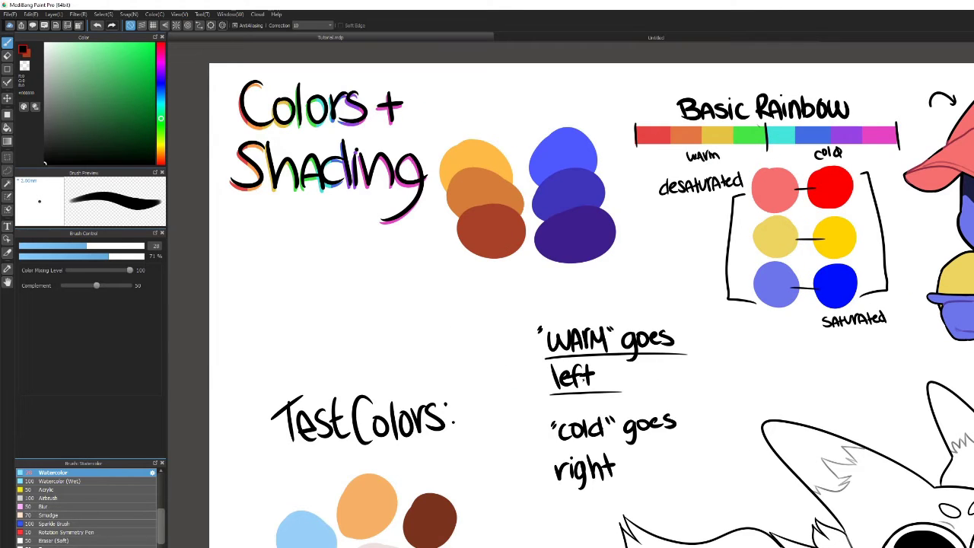
scroll(474, 136, up, 1)
mouse_move(473, 81)
mouse_down()
mouse_move(456, 131)
mouse_move(469, 126)
mouse_up()
Circle a point in the rainbow bar's yellow segment, run an arrow from it to the red end, and add two tick marks
scroll(466, 137, down, 1)
scroll(707, 148, up, 3)
drag(709, 142, 700, 151)
scroll(692, 156, down, 3)
scroll(557, 180, up, 2)
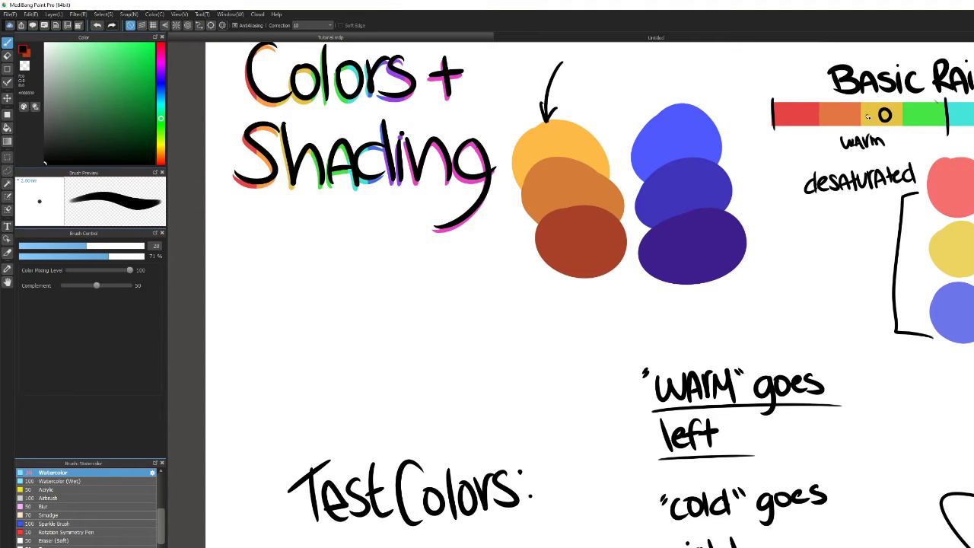
mouse_move(879, 115)
mouse_down()
mouse_move(774, 112)
mouse_move(783, 114)
mouse_up()
drag(860, 104, 859, 123)
drag(837, 104, 835, 122)
Dot the lightest and darkest warm swatches and draw a downward arrow from the lightest to the darkest
click(558, 130)
click(576, 253)
drag(570, 131, 577, 239)
drag(586, 220, 576, 239)
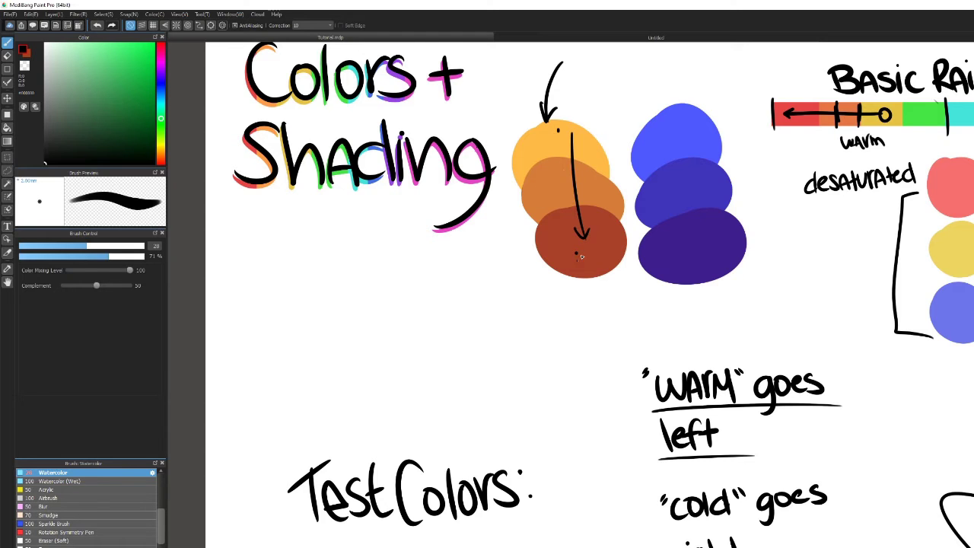
Dot the darkest violet swatch and draw a downward arrow to it from the lightest blue swatch
scroll(545, 291, down, 5)
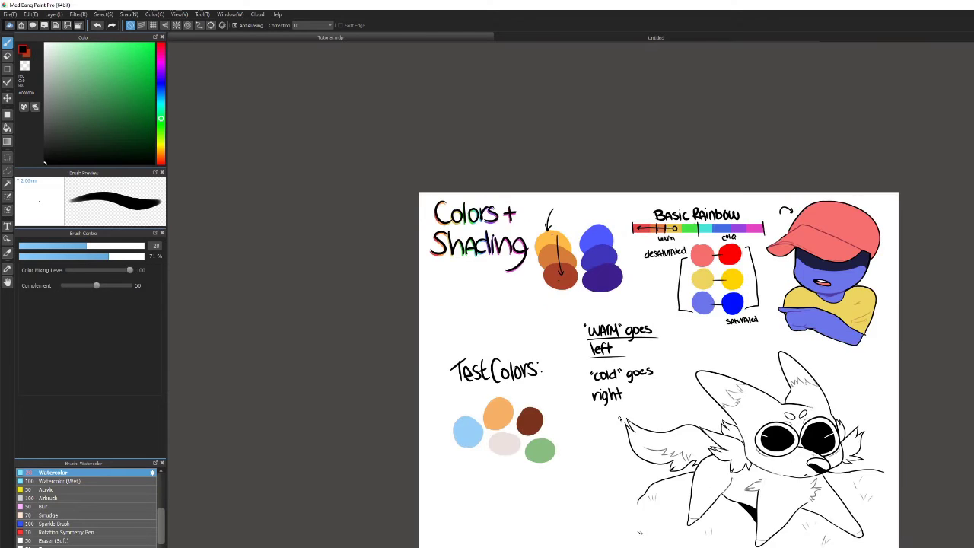
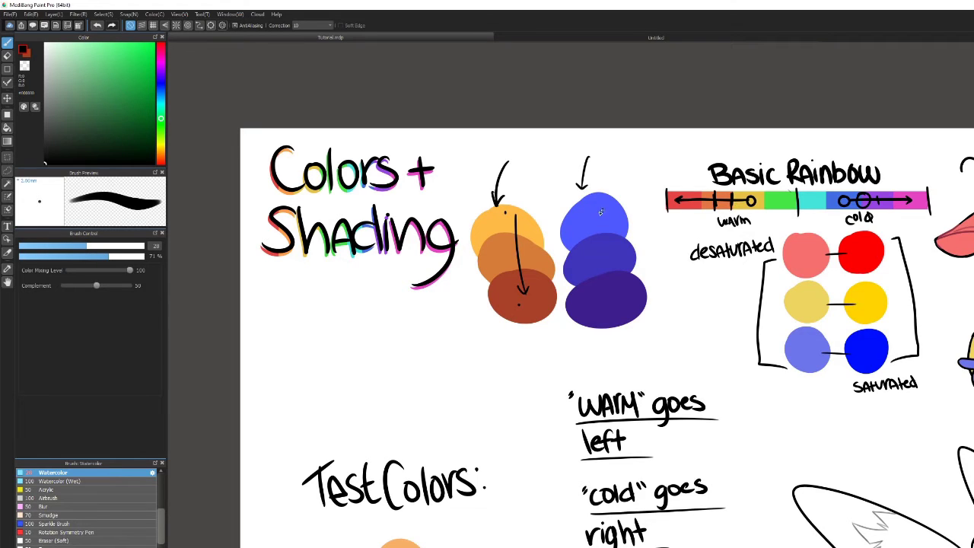
click(612, 321)
scroll(602, 255, down, 5)
scroll(611, 228, up, 5)
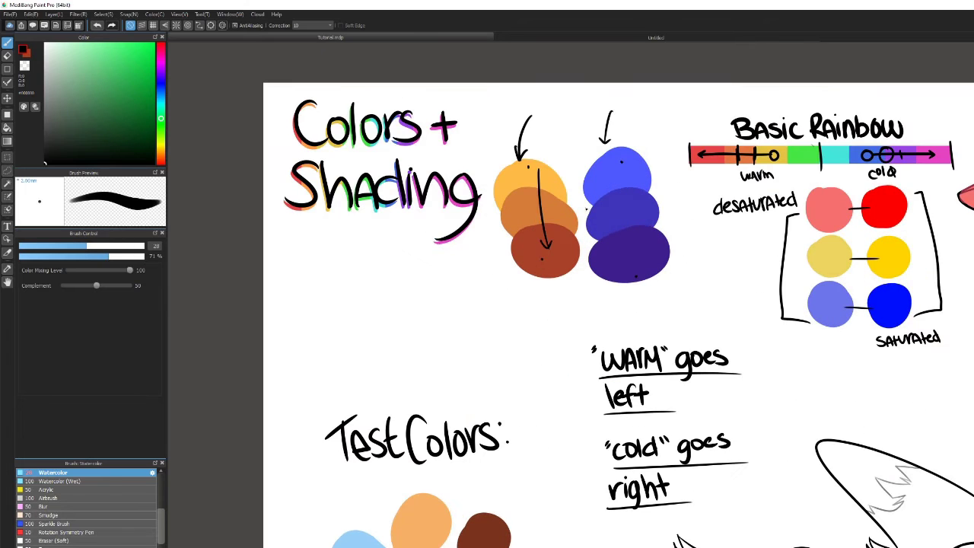
mouse_move(616, 172)
mouse_down()
mouse_move(629, 261)
mouse_move(633, 238)
mouse_up()
scroll(663, 260, down, 5)
scroll(663, 260, up, 5)
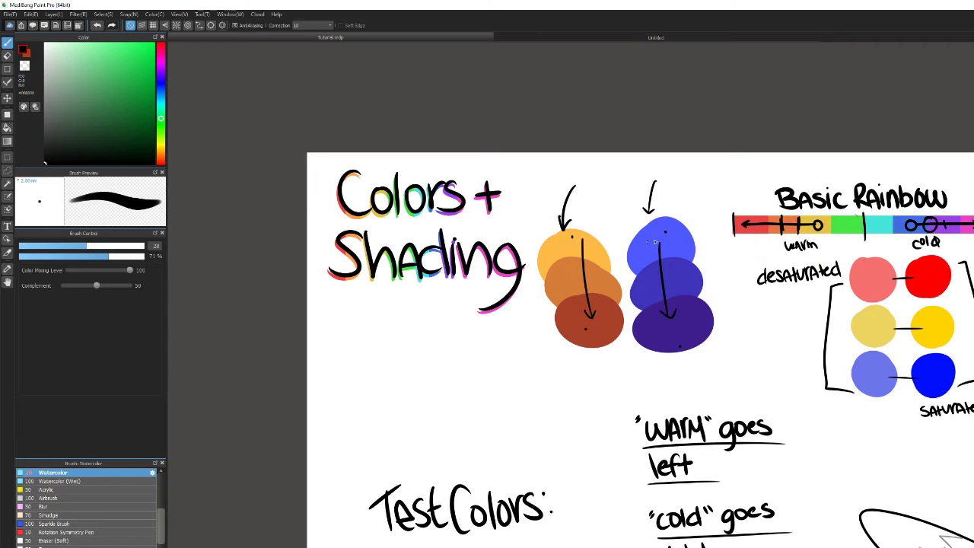
Draw a large circle around the five swatches under the Test Colors heading
scroll(644, 203, down, 3)
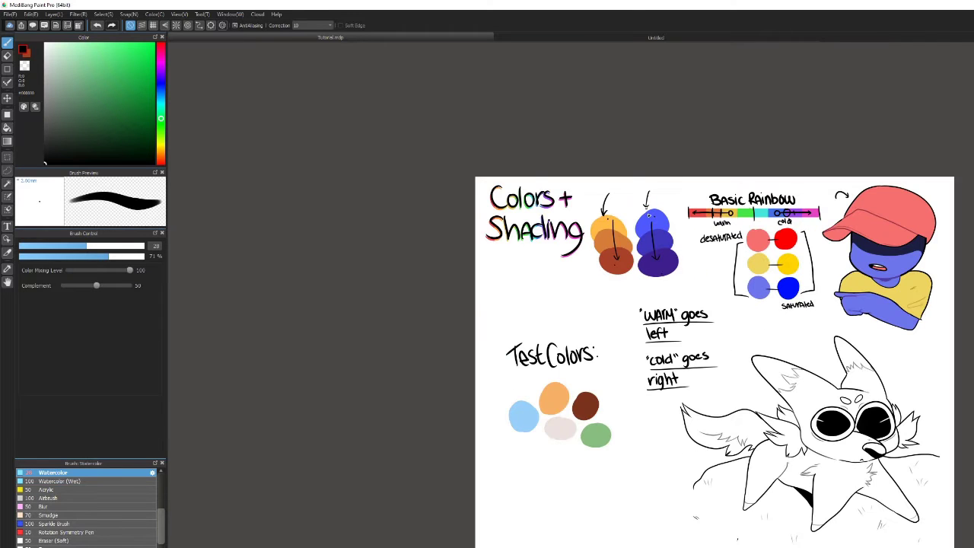
scroll(654, 216, down, 3)
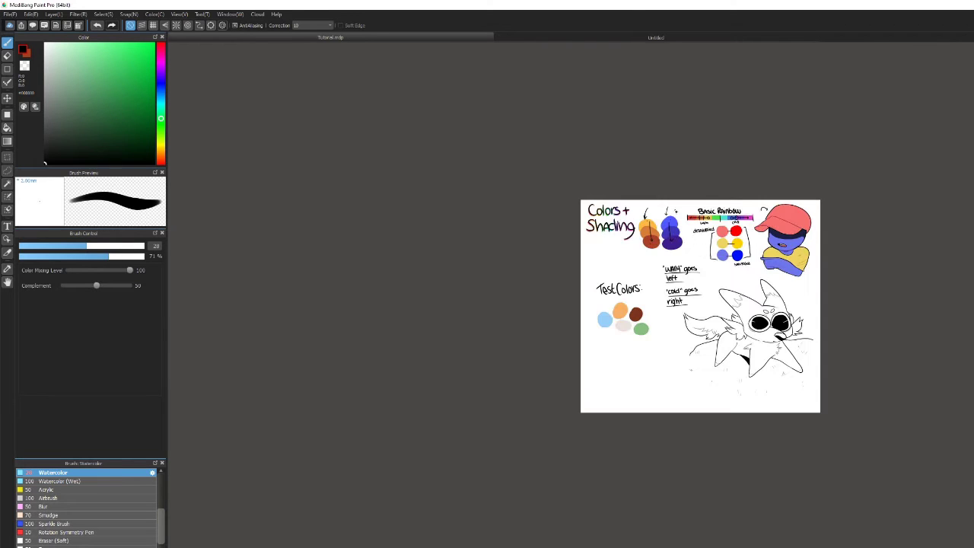
scroll(836, 332, up, 3)
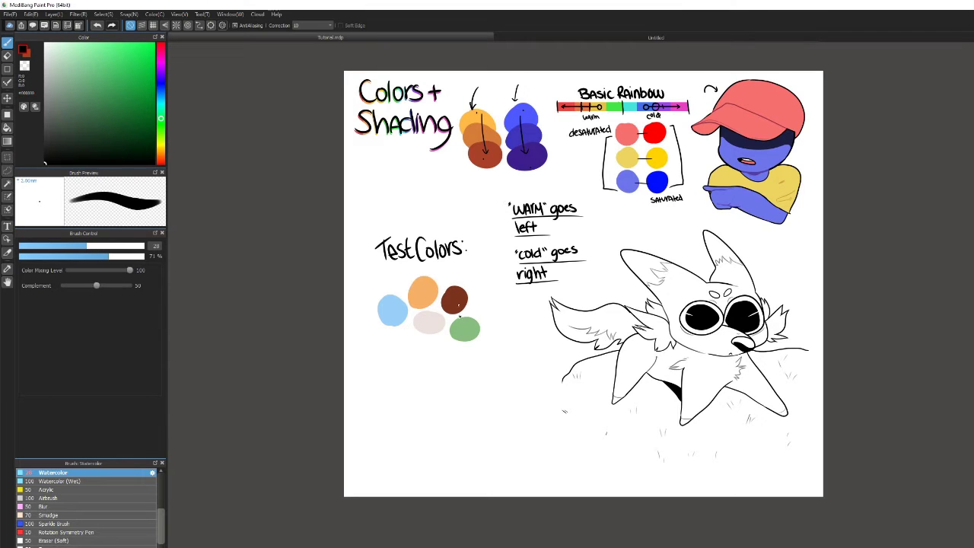
mouse_move(465, 272)
mouse_down()
mouse_move(374, 296)
mouse_move(510, 354)
mouse_move(411, 281)
mouse_up()
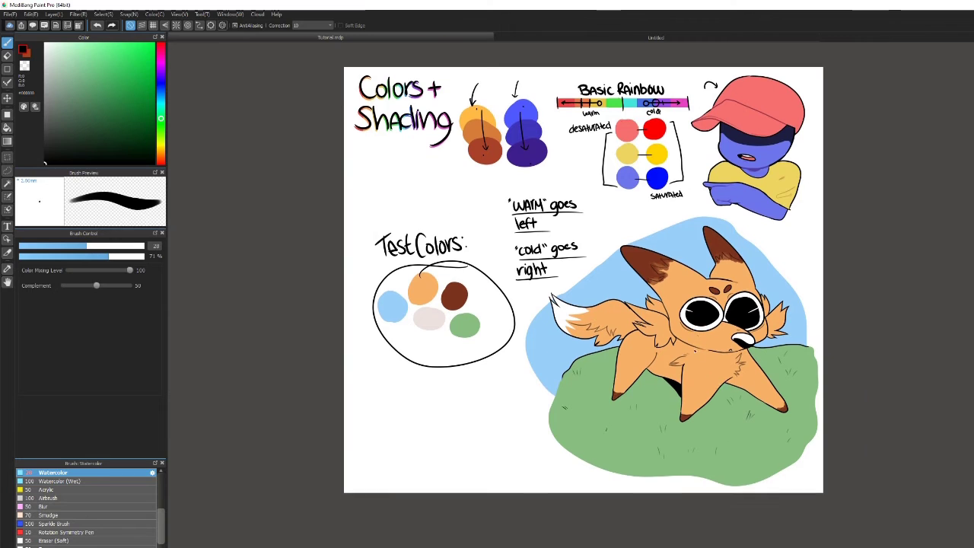
Label the fox's body and dark ear tip with "w" and the grass and blue sky with "c"
scroll(691, 376, up, 5)
scroll(691, 376, down, 6)
scroll(577, 197, up, 4)
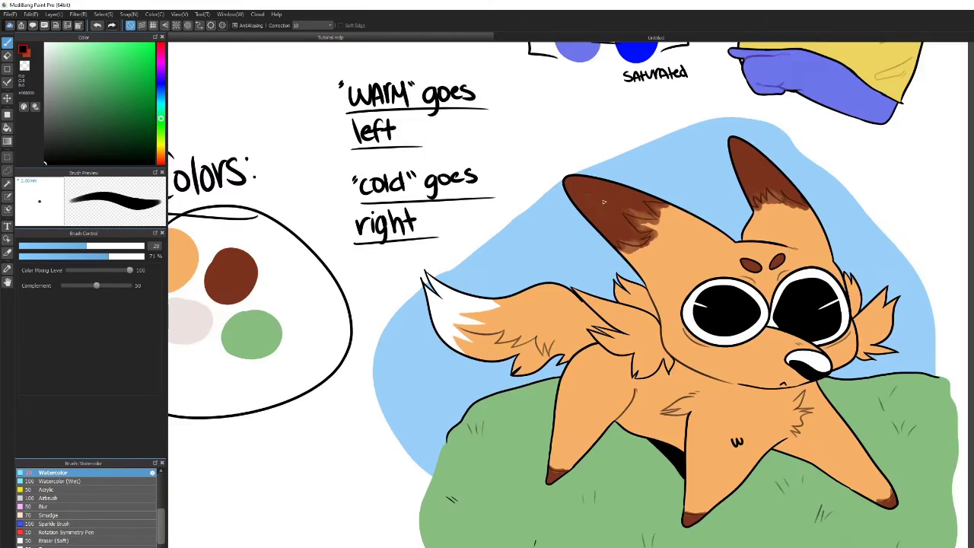
scroll(577, 197, down, 5)
scroll(591, 468, up, 5)
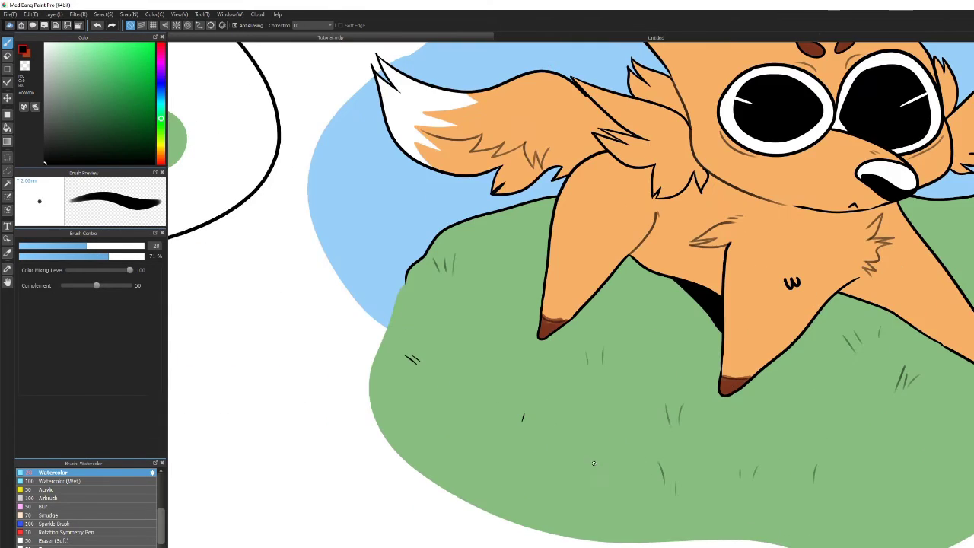
scroll(559, 399, down, 1)
scroll(559, 399, down, 5)
scroll(487, 326, up, 5)
drag(491, 318, 482, 329)
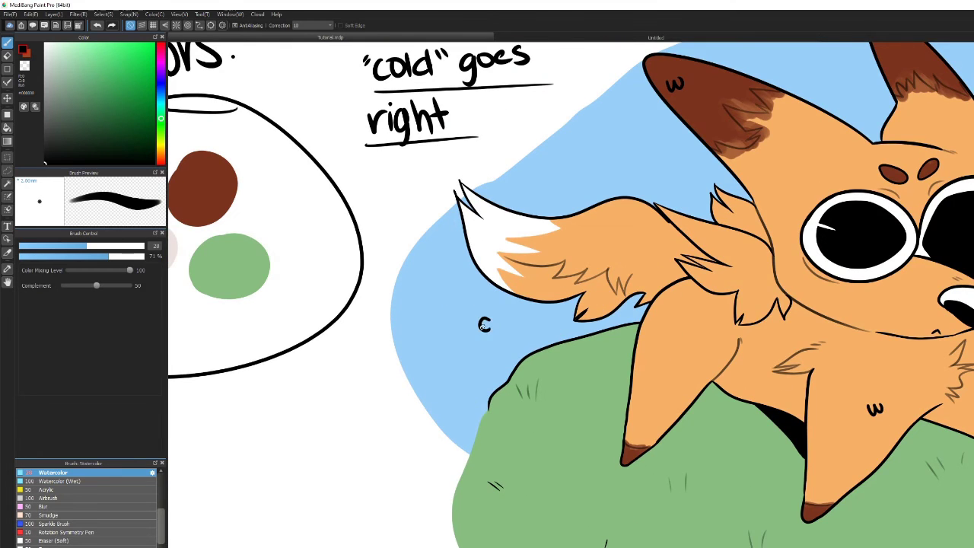
Draw a small "x" beside the "c" label on the blue sky
scroll(478, 346, down, 5)
scroll(477, 345, up, 1)
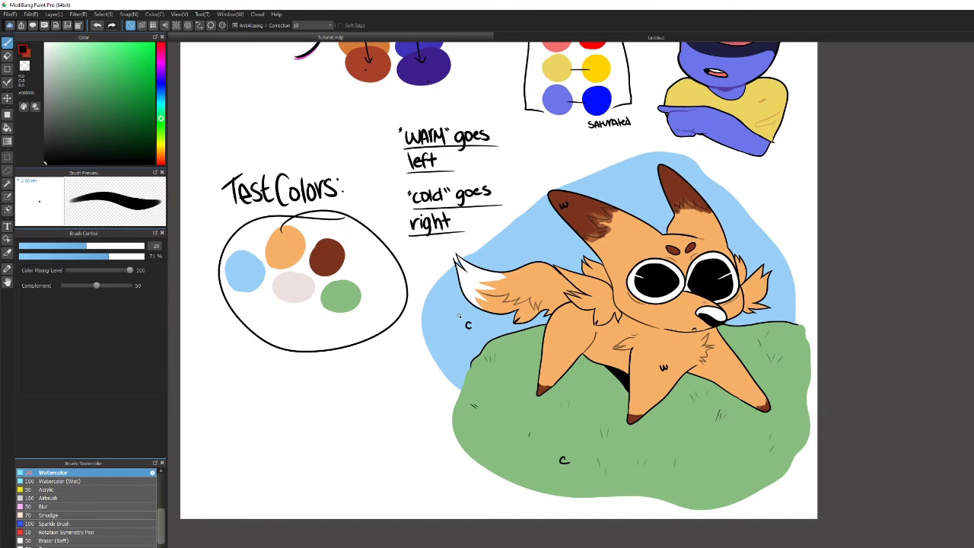
drag(457, 332, 450, 343)
scroll(638, 362, down, 5)
scroll(574, 122, up, 6)
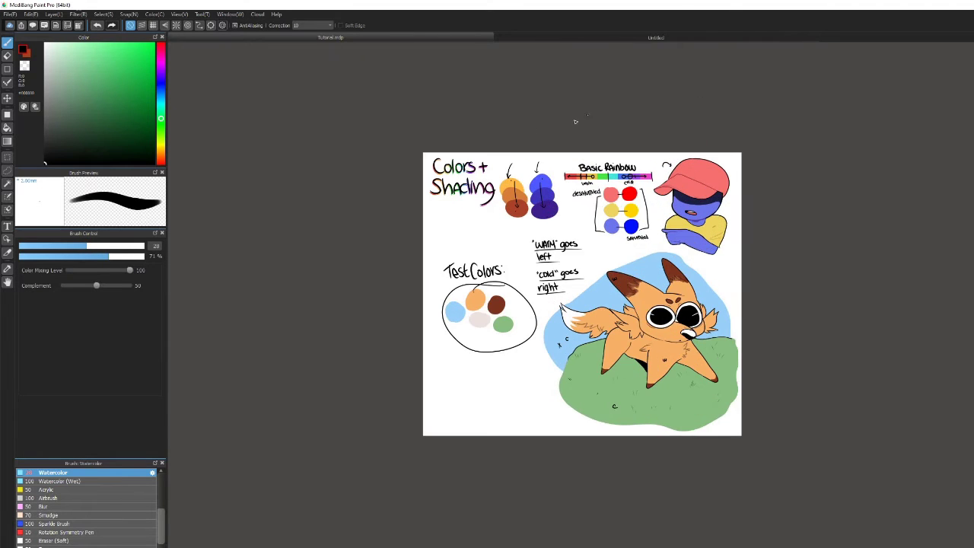
scroll(593, 116, down, 5)
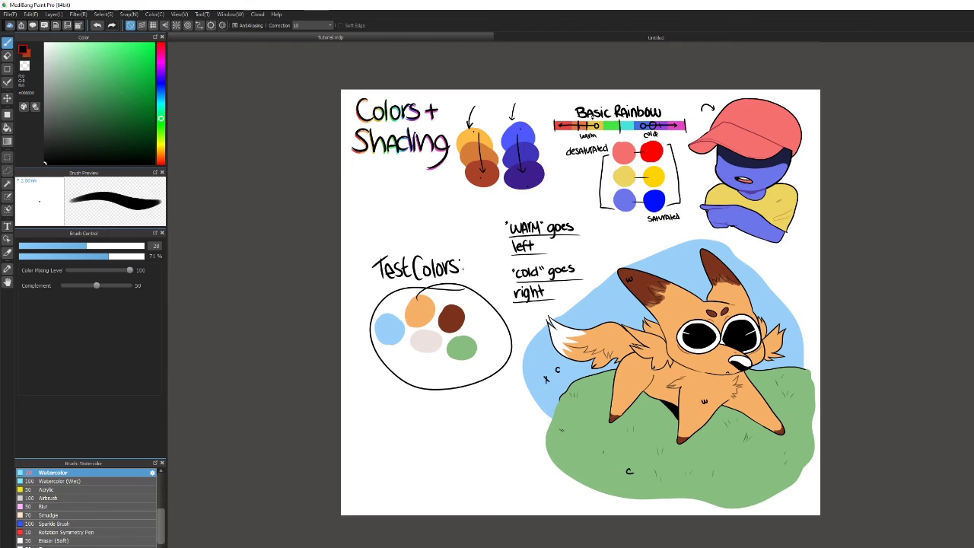
scroll(603, 132, up, 5)
scroll(603, 132, down, 5)
scroll(699, 341, up, 3)
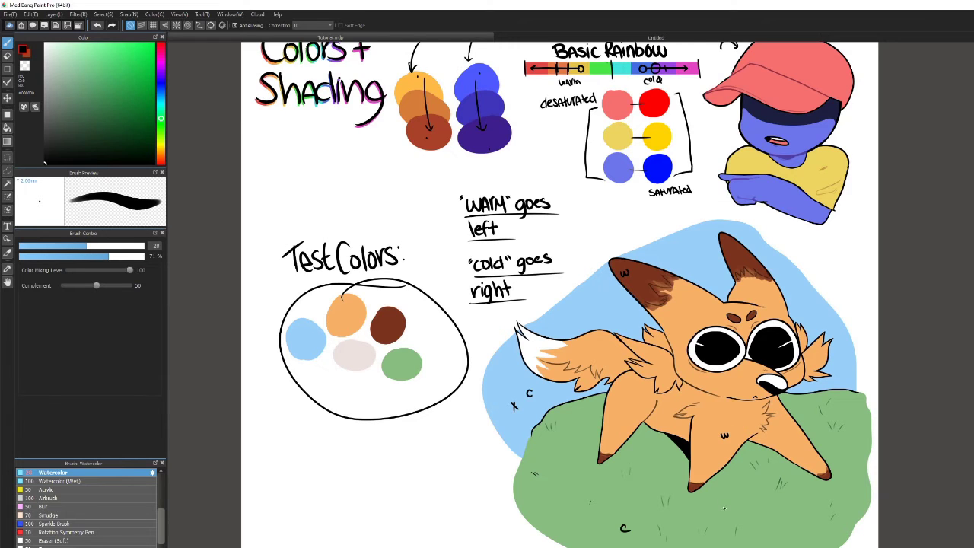
scroll(691, 490, up, 2)
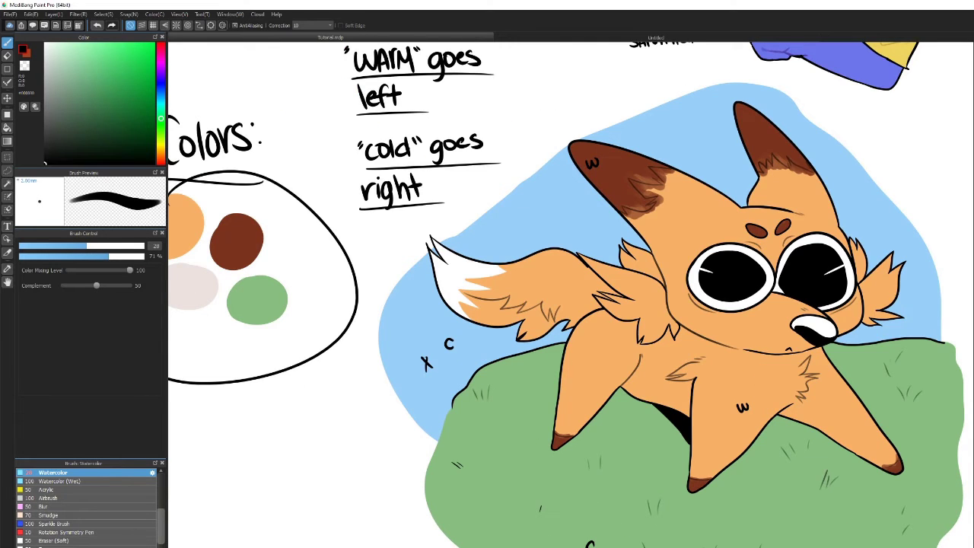
drag(171, 187, 169, 357)
drag(395, 176, 399, 178)
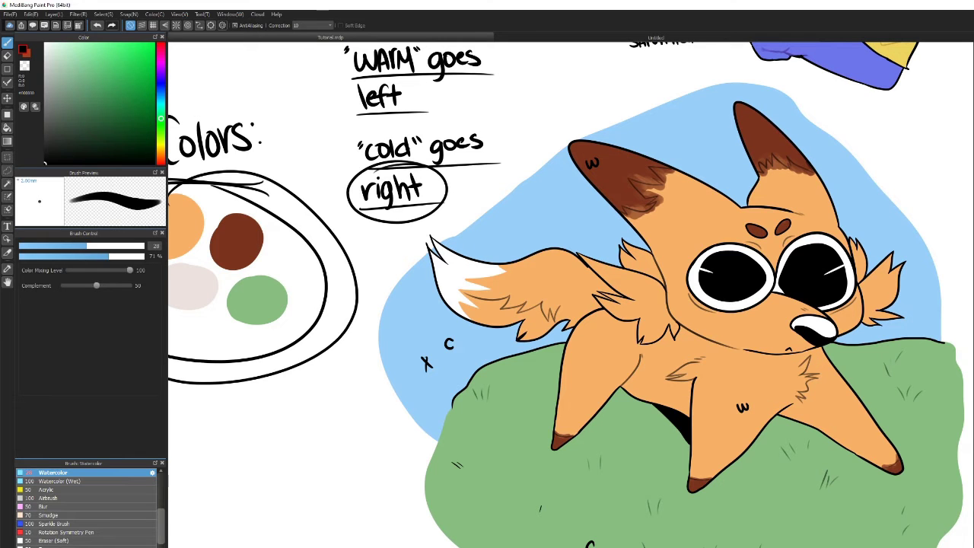
key(ctrl+z)
key(ctrl+z)
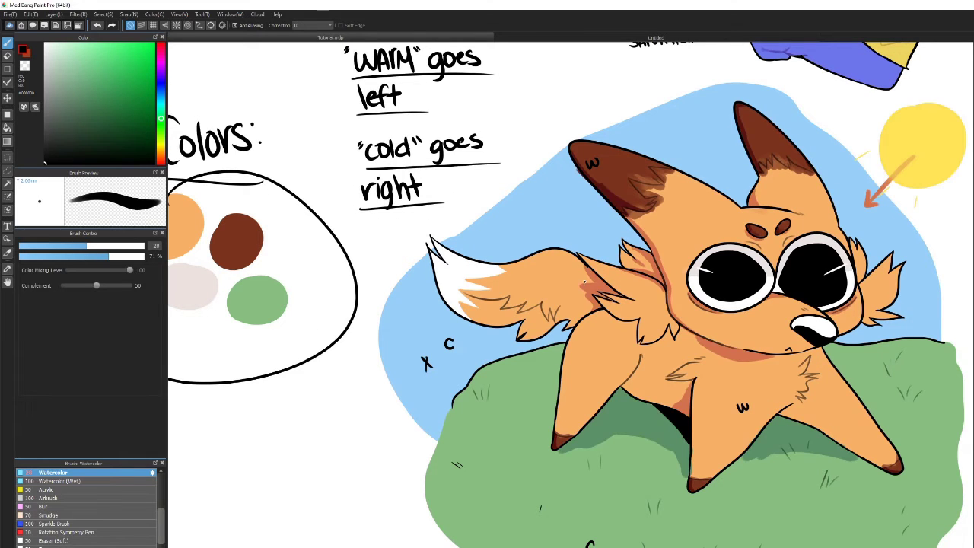
Draw a small upward arrow pointing at the reddish shadow under the fox's chin
scroll(662, 352, up, 5)
scroll(680, 321, up, 2)
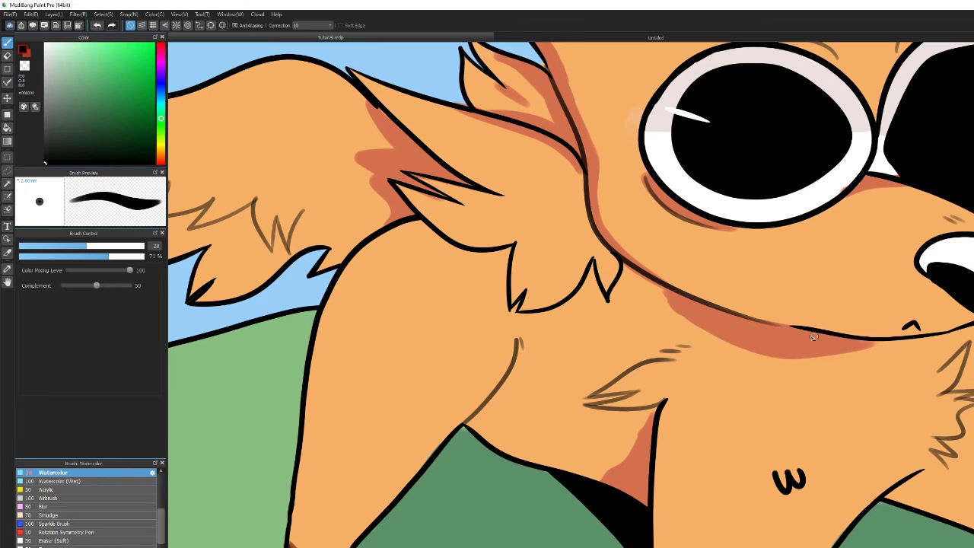
mouse_move(804, 396)
mouse_down()
mouse_move(801, 356)
mouse_move(815, 359)
mouse_up()
scroll(817, 357, down, 4)
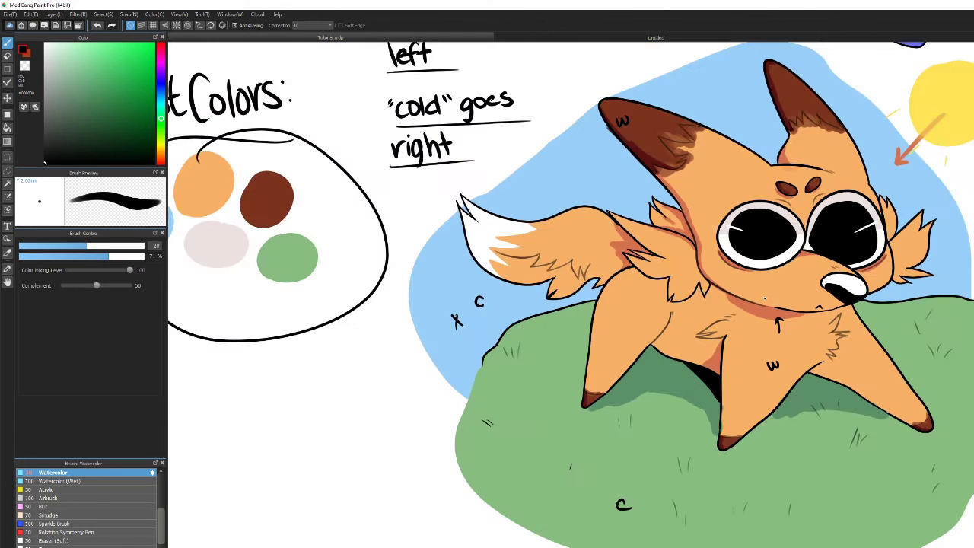
scroll(768, 290, down, 2)
scroll(770, 293, up, 6)
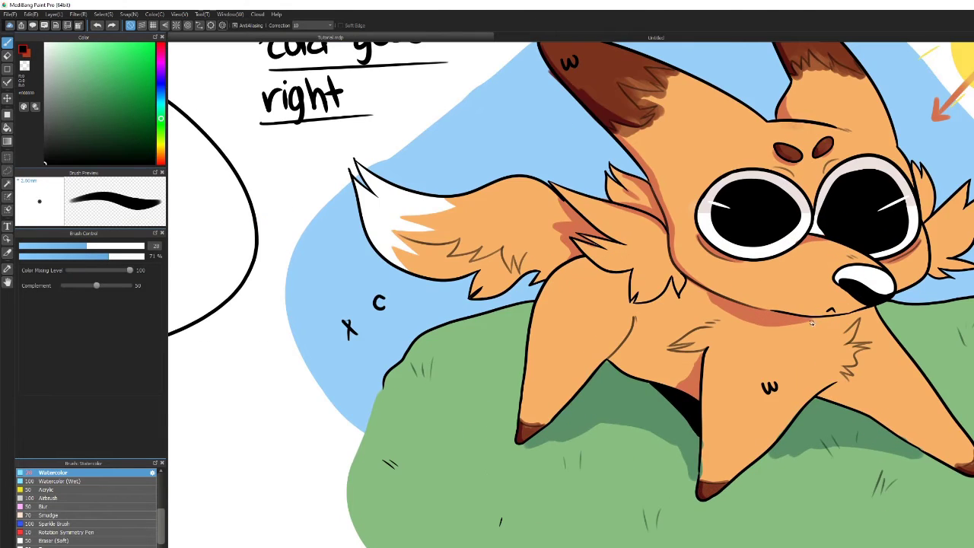
Examine the reddish shadow under the fox's chin and the dark shading on its ear tip against the whole sheet
scroll(610, 279, down, 2)
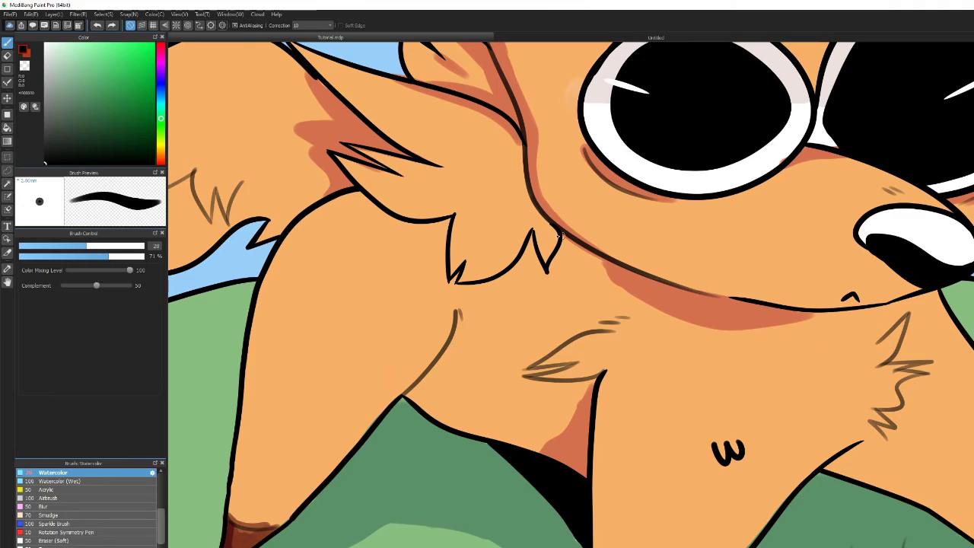
scroll(663, 280, down, 3)
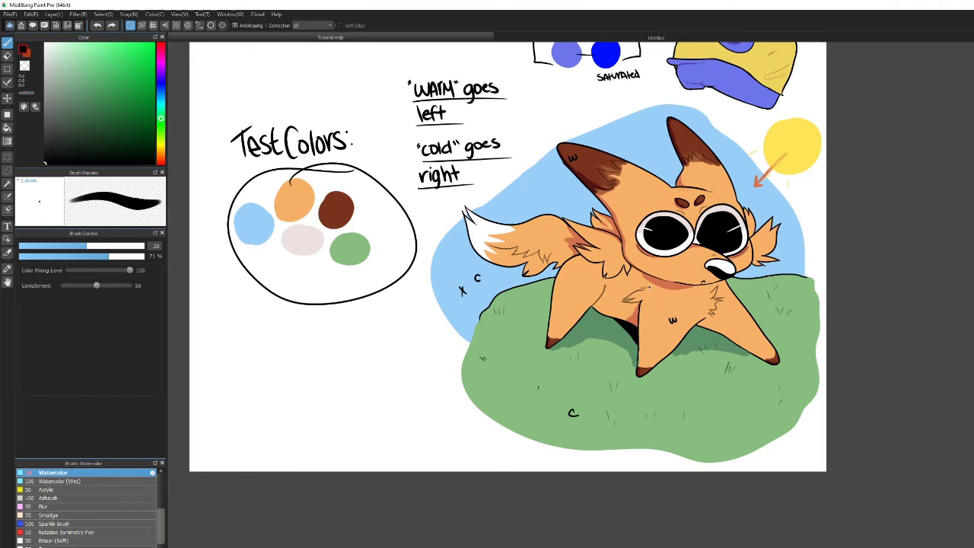
scroll(649, 288, down, 4)
scroll(791, 236, up, 3)
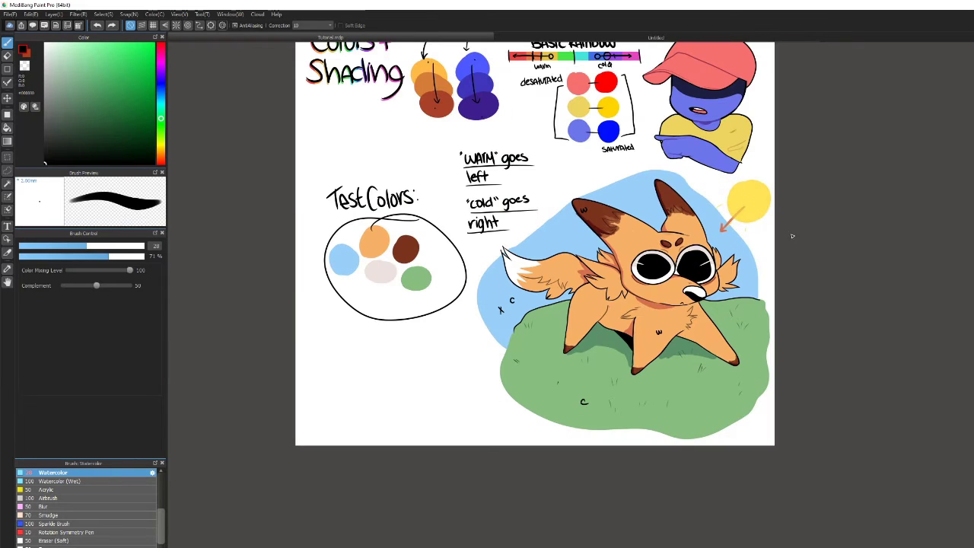
scroll(587, 216, up, 5)
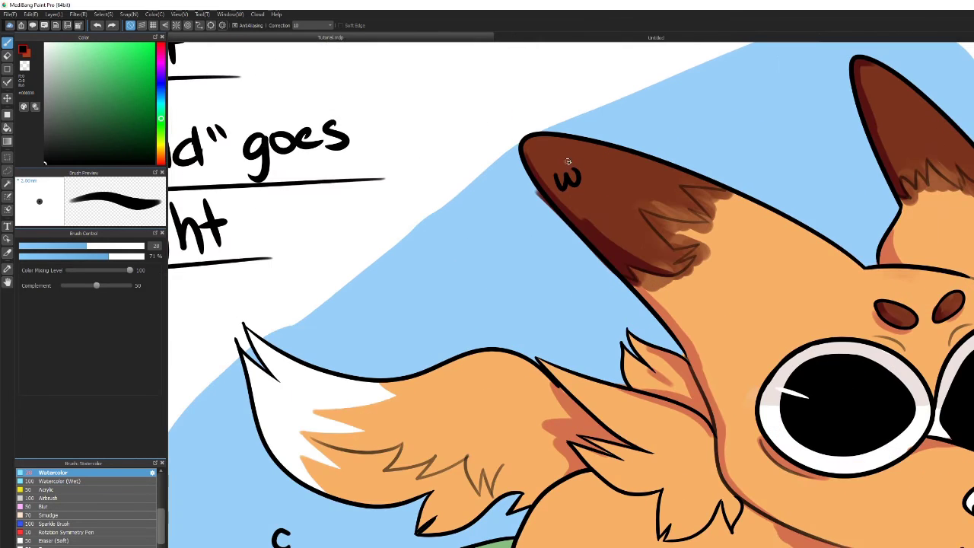
scroll(611, 192, down, 5)
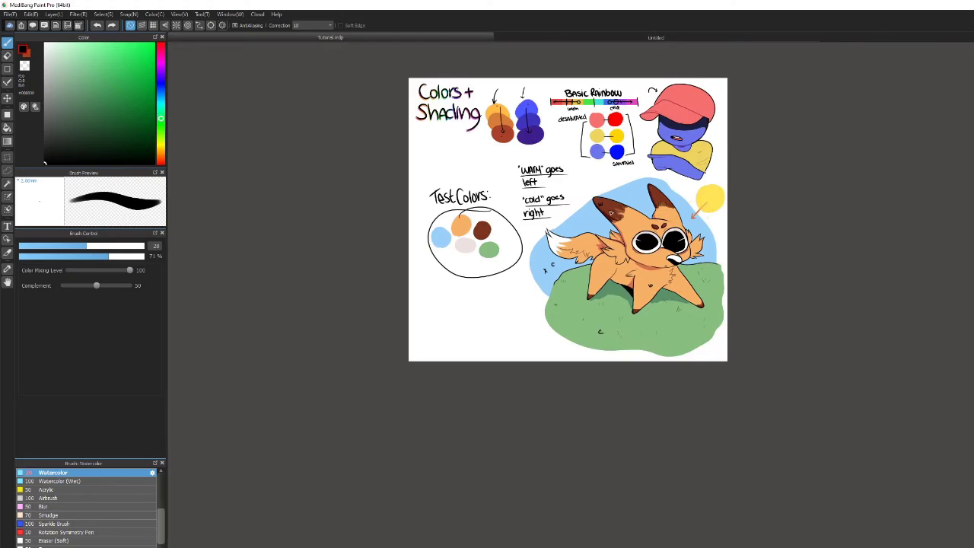
scroll(605, 210, up, 2)
scroll(613, 204, up, 4)
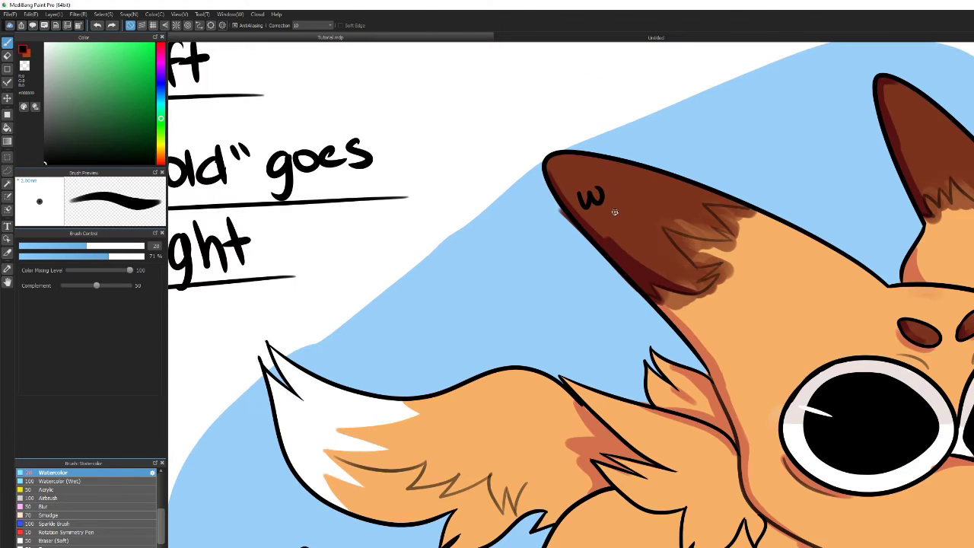
scroll(605, 220, down, 3)
scroll(609, 209, up, 3)
scroll(613, 207, down, 6)
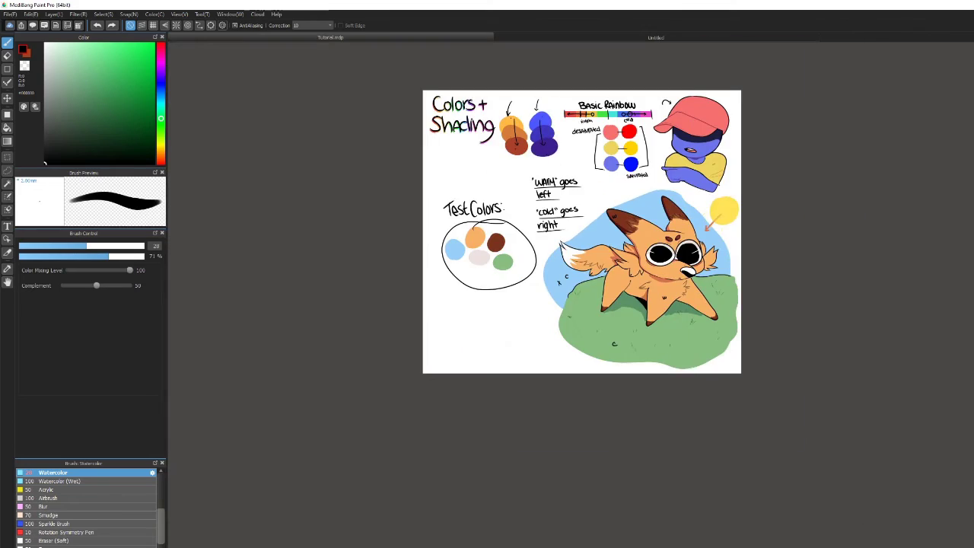
scroll(572, 122, up, 3)
scroll(587, 112, down, 4)
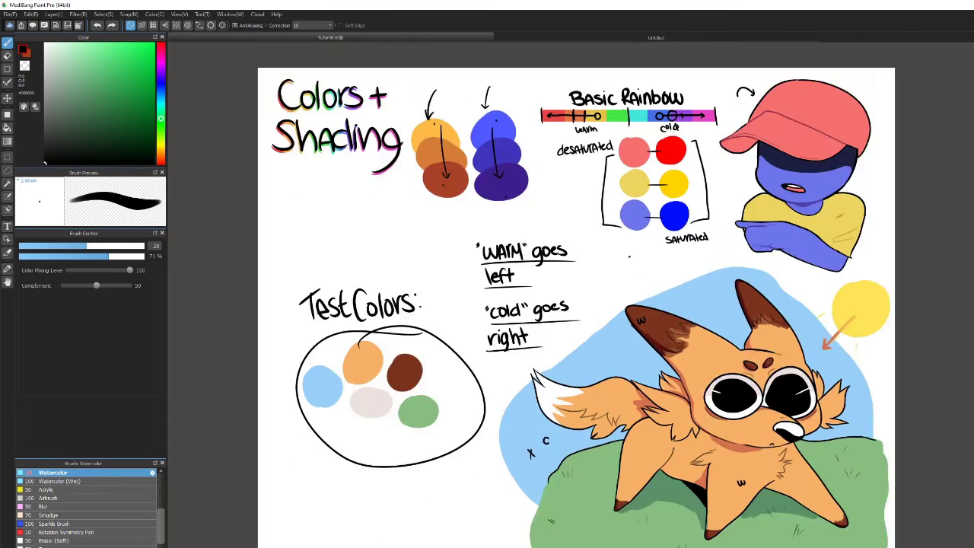
scroll(711, 385, up, 5)
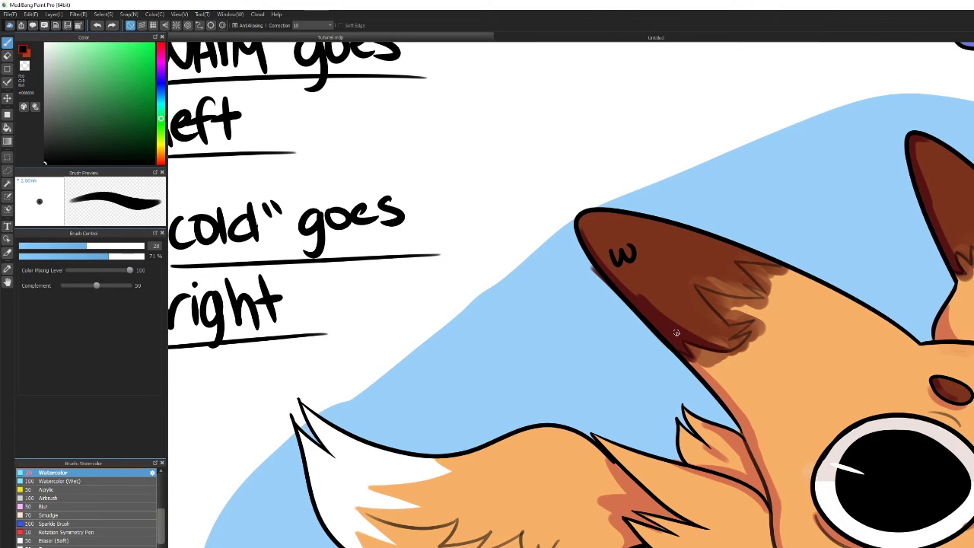
scroll(675, 329, down, 5)
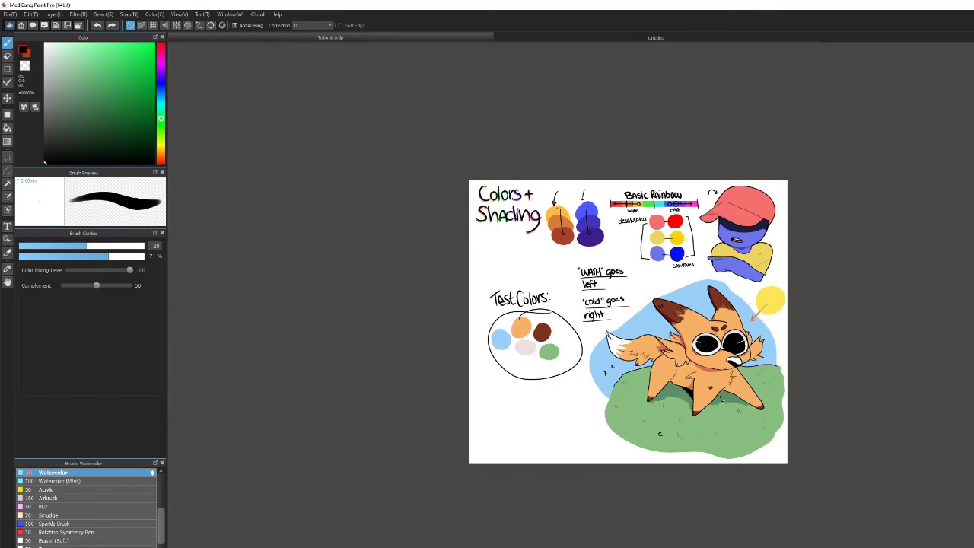
Circle the "c" label on the green grass
scroll(681, 441, up, 5)
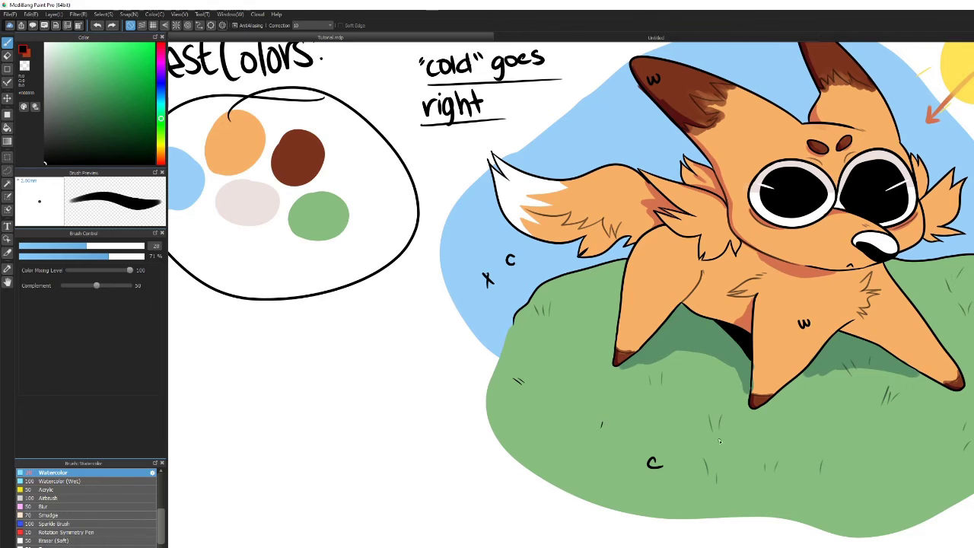
scroll(738, 423, down, 3)
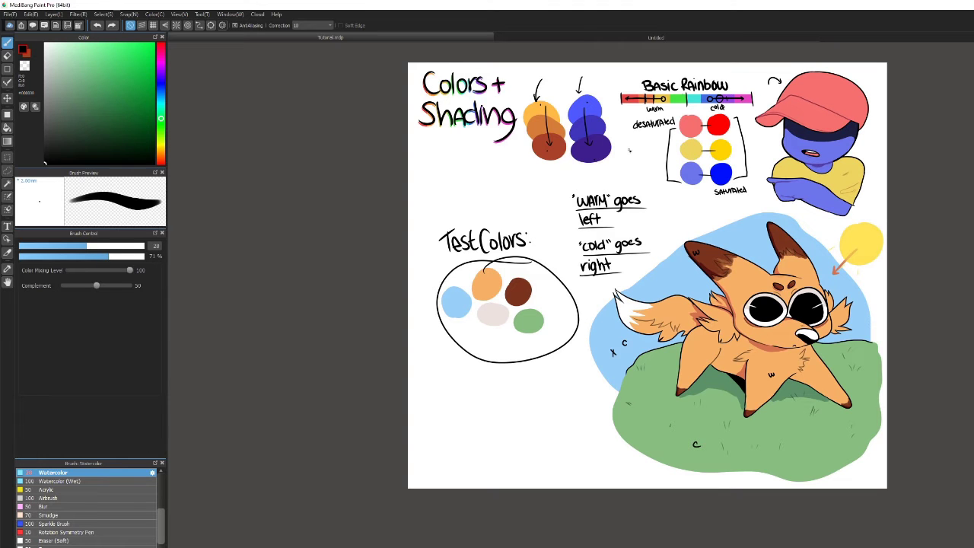
scroll(657, 368, up, 3)
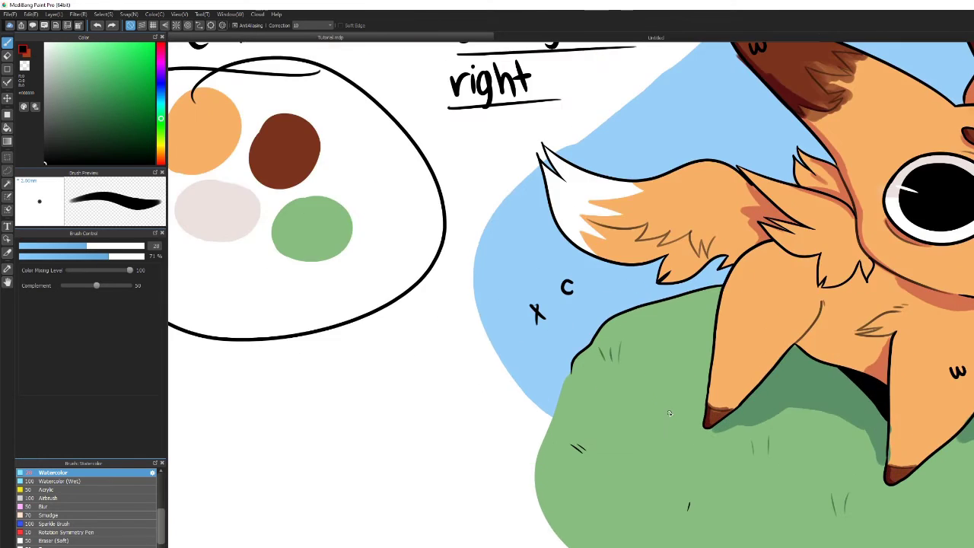
scroll(788, 308, down, 3)
scroll(774, 418, up, 3)
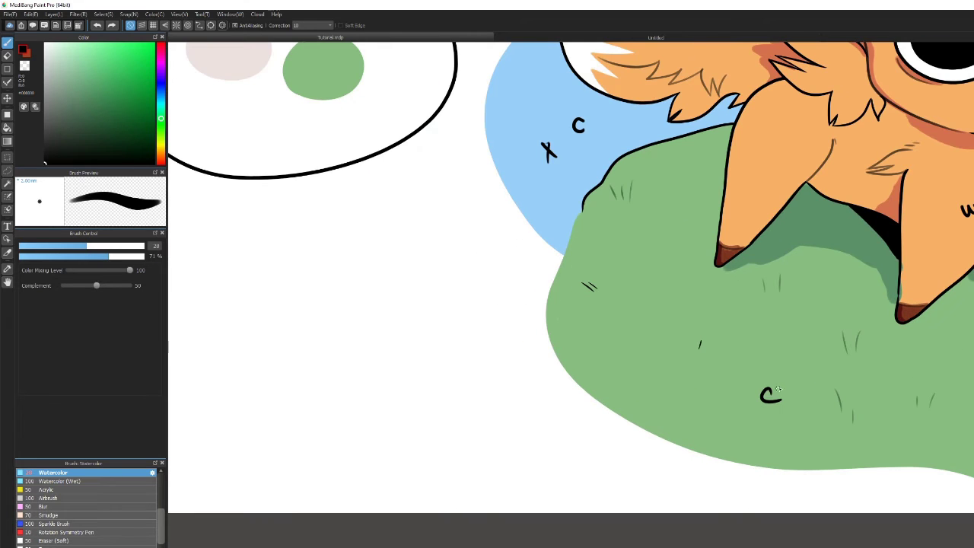
drag(781, 386, 785, 381)
scroll(761, 388, down, 3)
scroll(798, 270, down, 2)
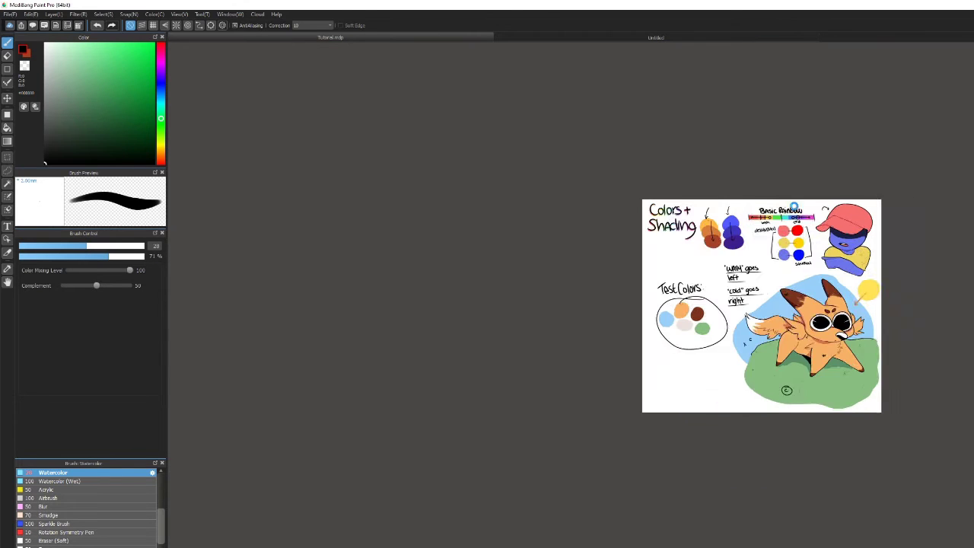
Underline the "warm" label below the Basic Rainbow bar
scroll(768, 217, up, 4)
scroll(769, 218, up, 3)
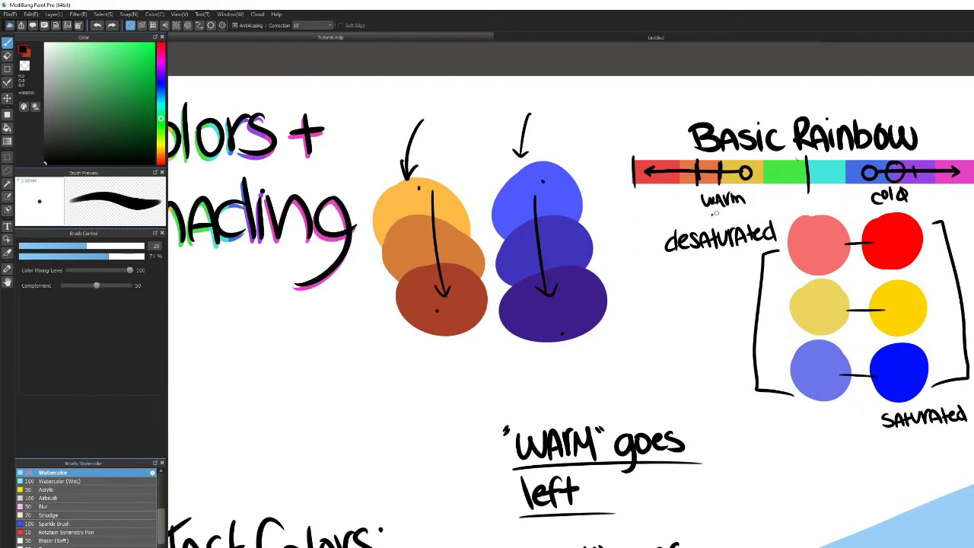
scroll(734, 204, down, 5)
scroll(753, 270, up, 2)
scroll(837, 465, up, 2)
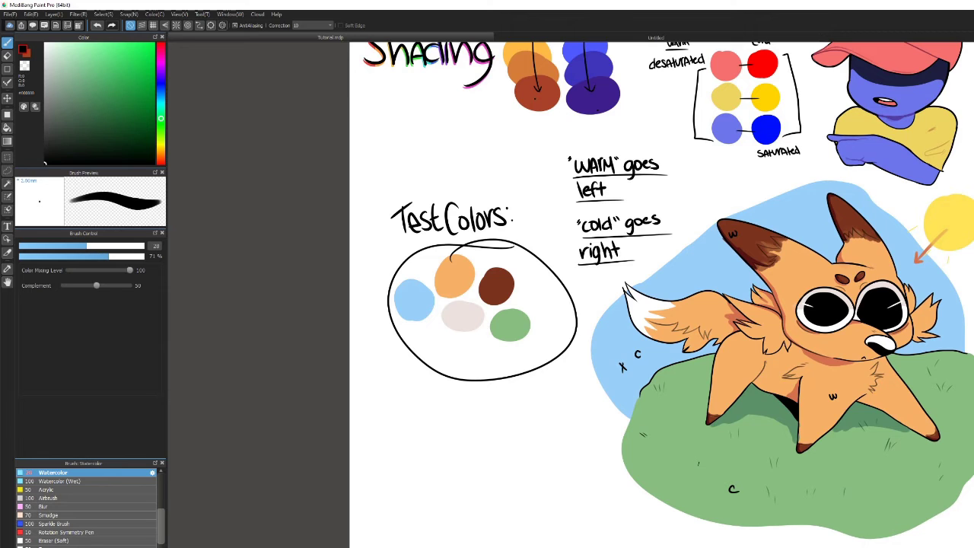
Paint a round mint-green test swatch on the white area beside the grass, using brush size 223
scroll(830, 535, up, 3)
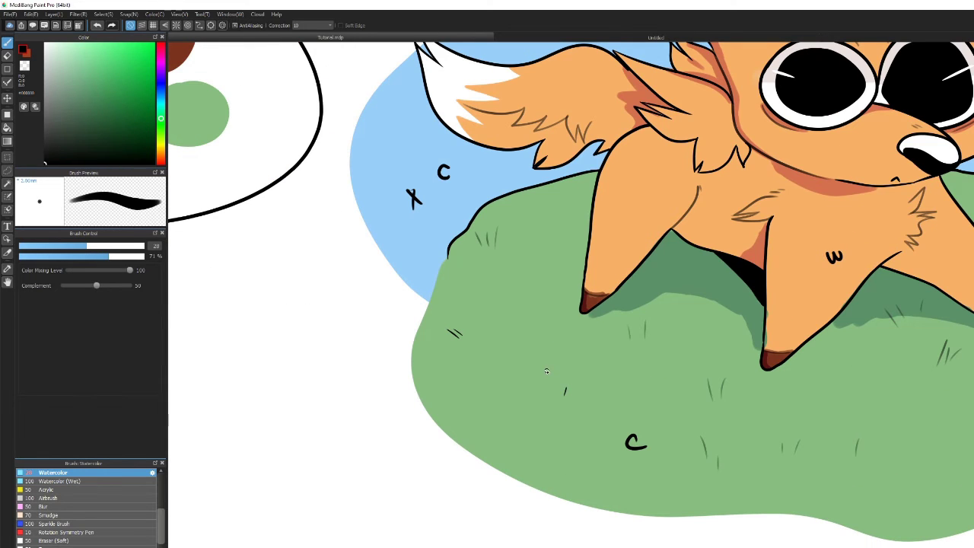
drag(79, 74, 91, 58)
drag(160, 123, 161, 112)
drag(128, 245, 146, 246)
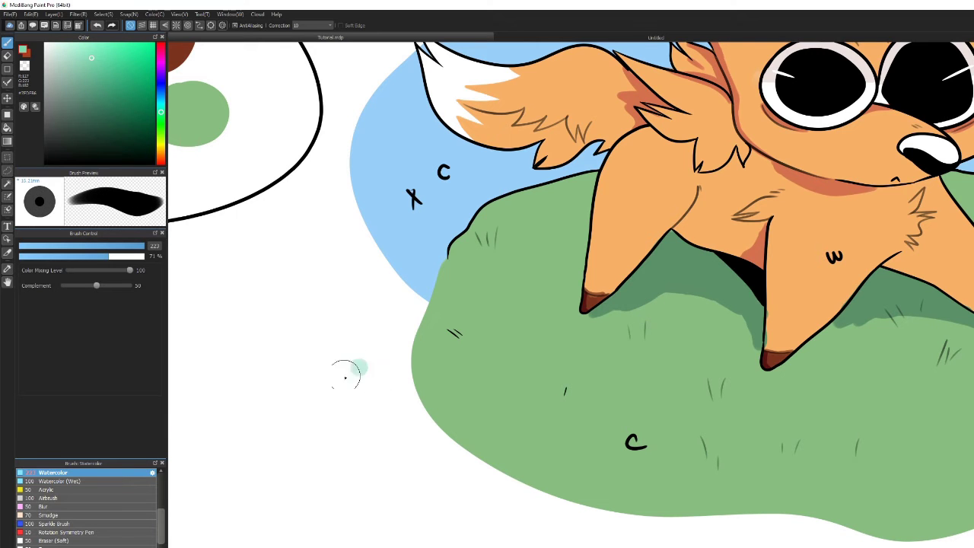
mouse_move(345, 375)
mouse_down()
mouse_move(389, 362)
mouse_move(387, 387)
mouse_up()
scroll(387, 387, down, 3)
scroll(425, 343, up, 5)
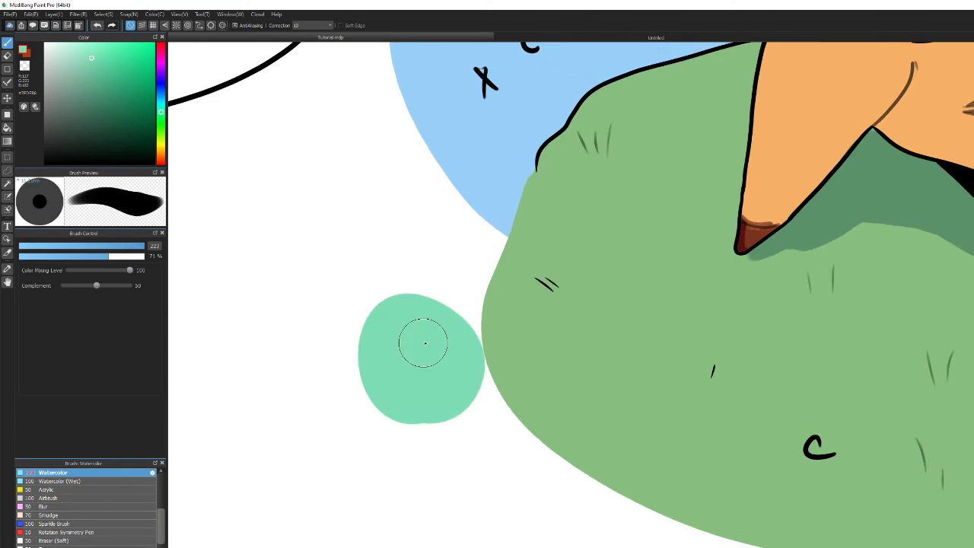
scroll(424, 343, down, 5)
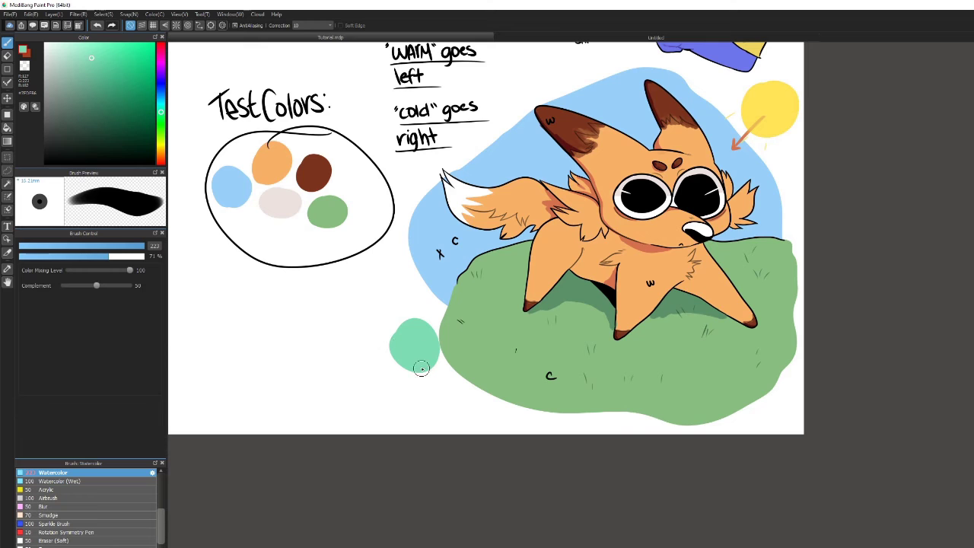
Try a darker teal on the mint-green swatch and undo both paint strokes
drag(160, 112, 160, 104)
click(99, 84)
scroll(410, 334, up, 2)
mouse_move(392, 335)
mouse_down()
mouse_move(410, 319)
mouse_move(403, 338)
mouse_move(395, 327)
mouse_up()
scroll(395, 287, down, 3)
scroll(394, 287, up, 1)
key(ctrl+z)
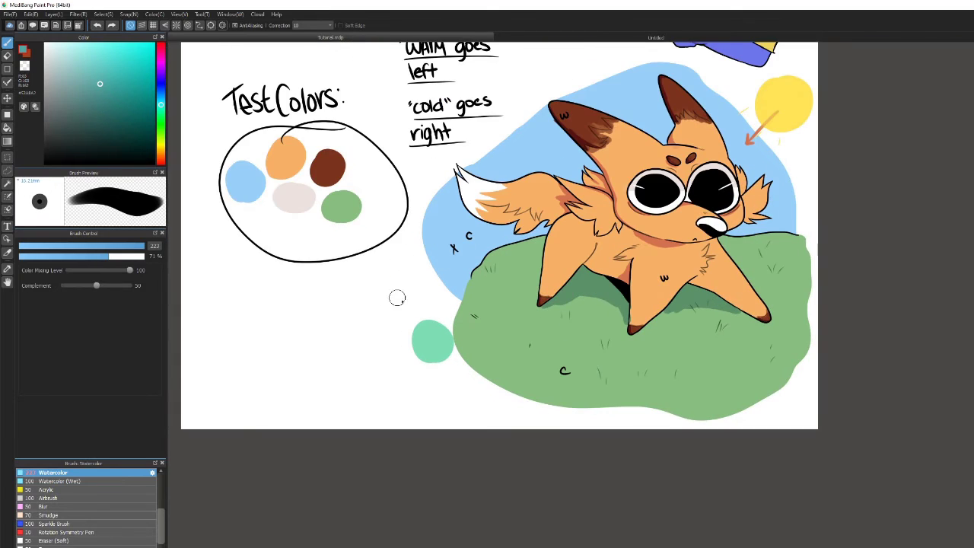
scroll(397, 297, up, 3)
key(ctrl+z)
scroll(502, 323, down, 4)
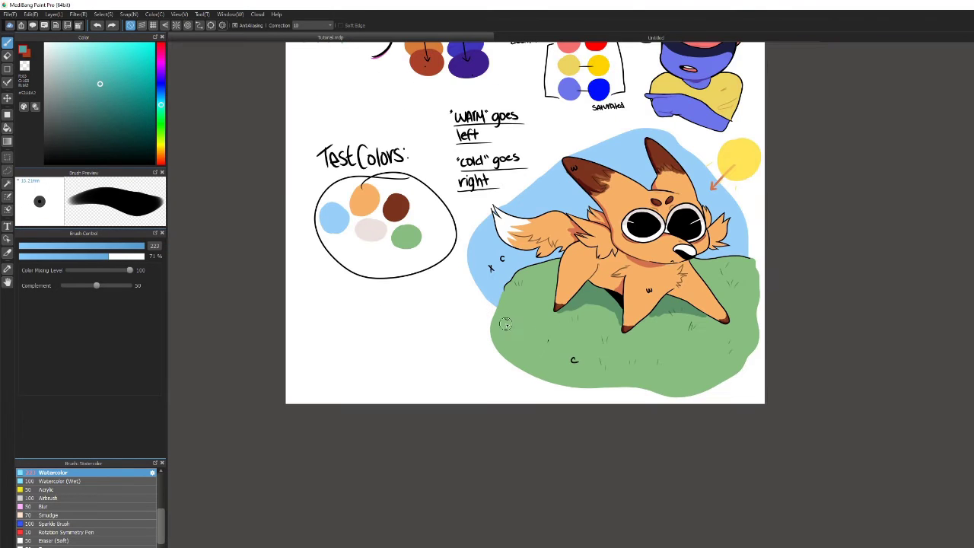
Sample the light green of the grass as the brush color and set the brush size to 41
alt+click(511, 327)
scroll(496, 223, down, 2)
scroll(457, 148, up, 1)
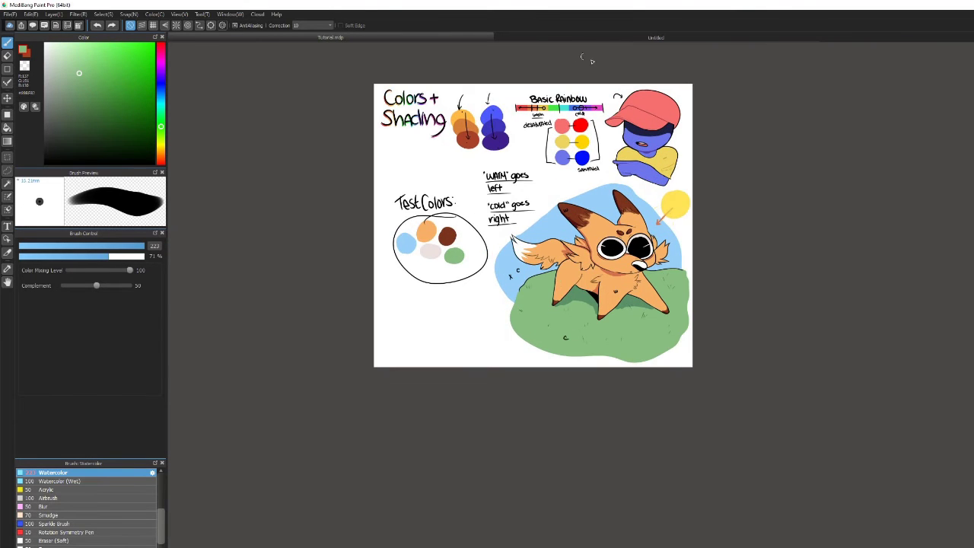
scroll(532, 103, up, 4)
scroll(552, 104, down, 3)
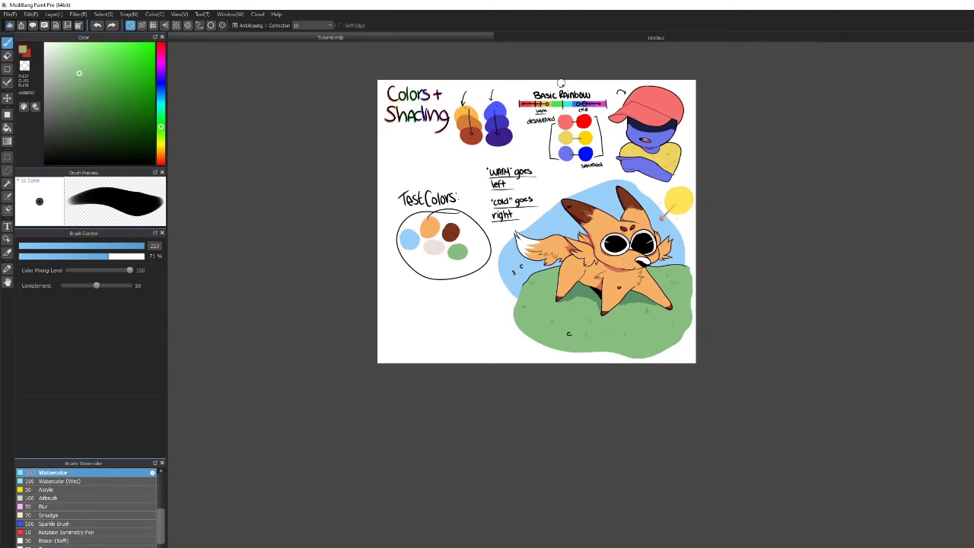
scroll(548, 95, up, 1)
scroll(559, 103, up, 2)
scroll(575, 122, down, 2)
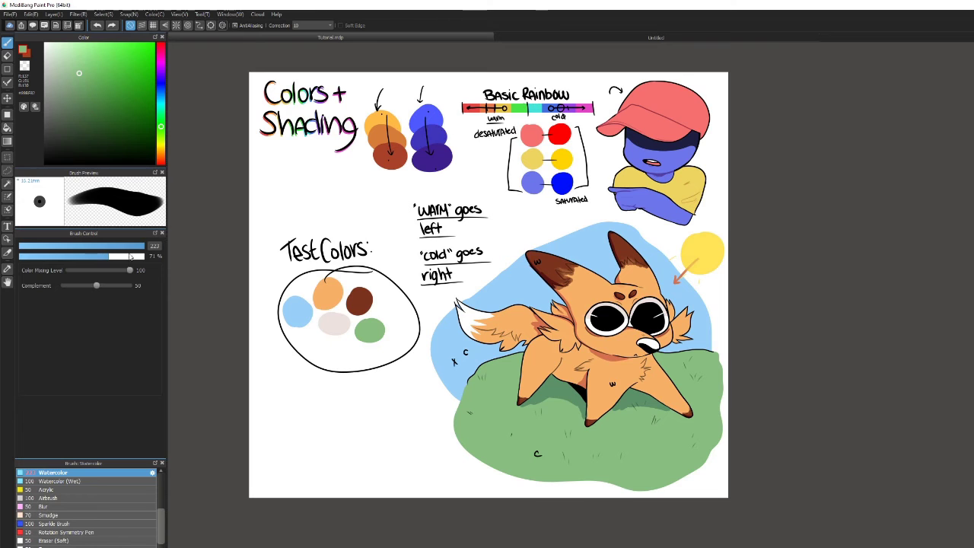
mouse_move(141, 246)
mouse_down()
mouse_move(87, 253)
mouse_move(103, 251)
mouse_up()
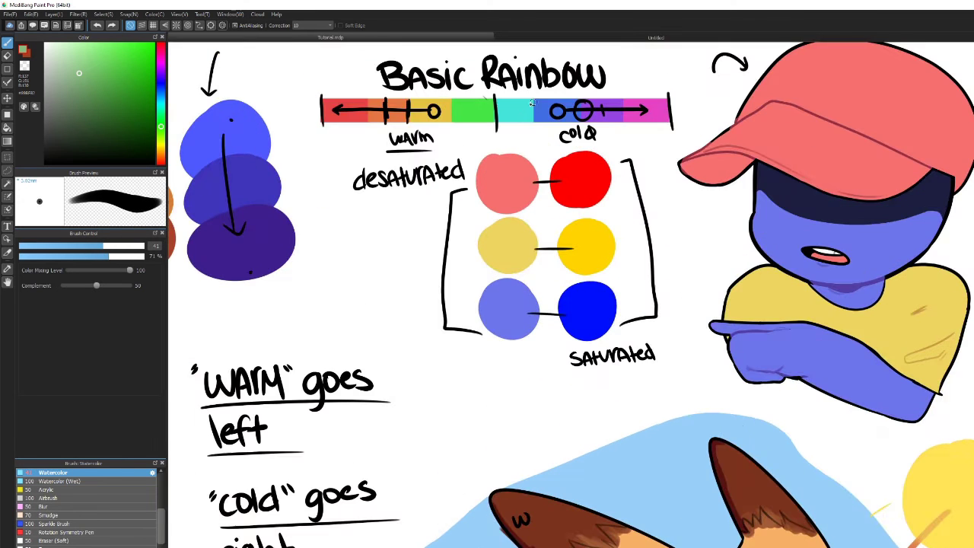
Draw a small green curved arrow below the rainbow bar, leading from the green section to the cyan section
scroll(548, 99, up, 2)
scroll(527, 104, down, 2)
scroll(582, 430, up, 5)
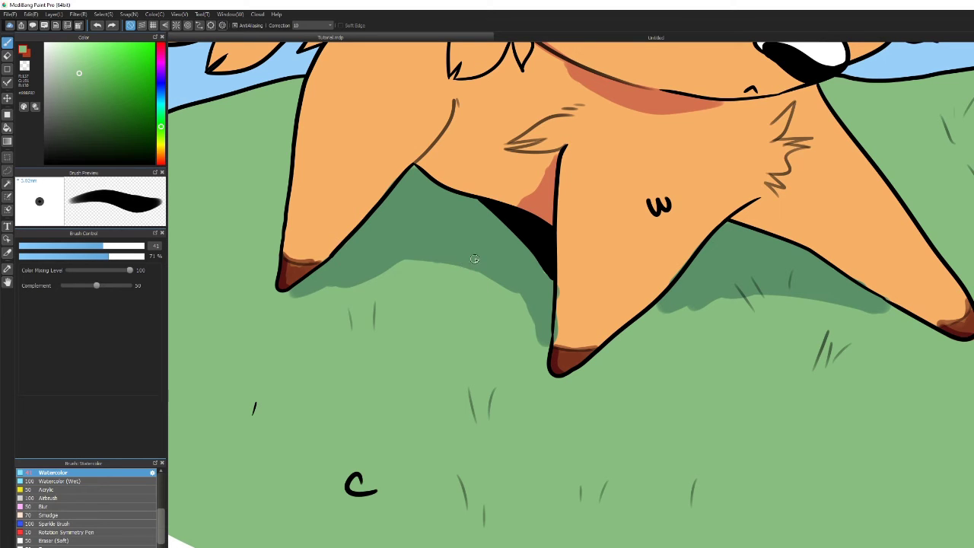
scroll(500, 285, down, 6)
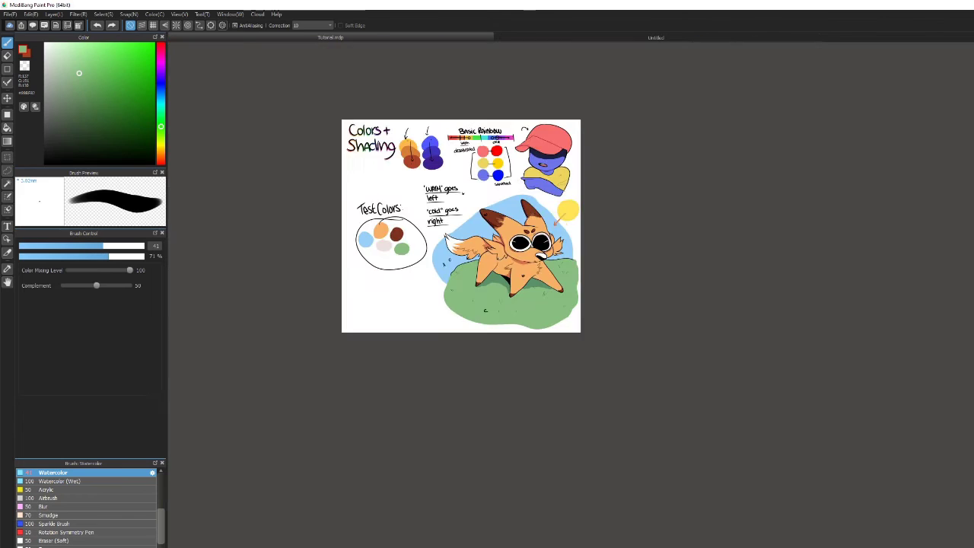
scroll(444, 111, up, 5)
scroll(444, 112, up, 3)
mouse_move(470, 102)
mouse_down()
mouse_move(486, 120)
mouse_move(478, 140)
mouse_move(465, 136)
mouse_move(526, 133)
mouse_up()
scroll(526, 133, down, 6)
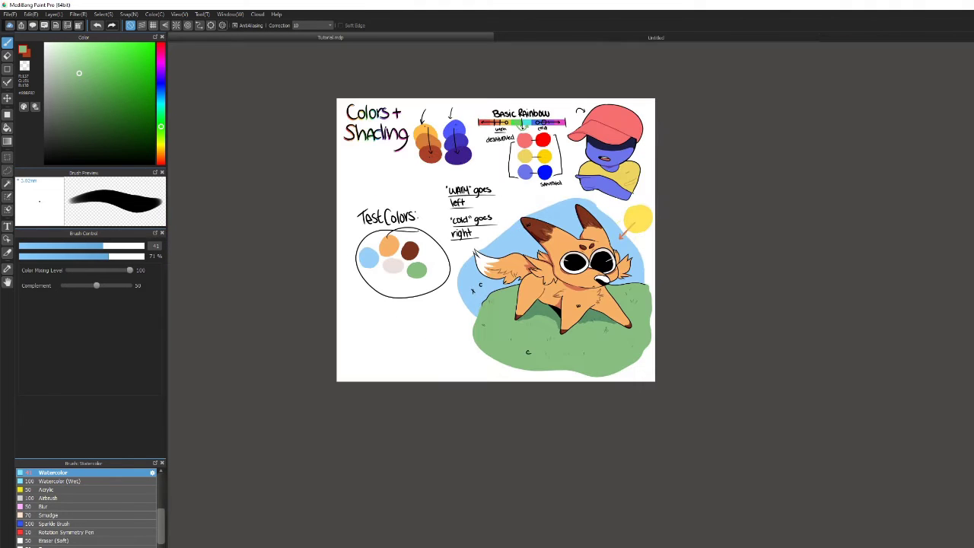
scroll(637, 245, up, 3)
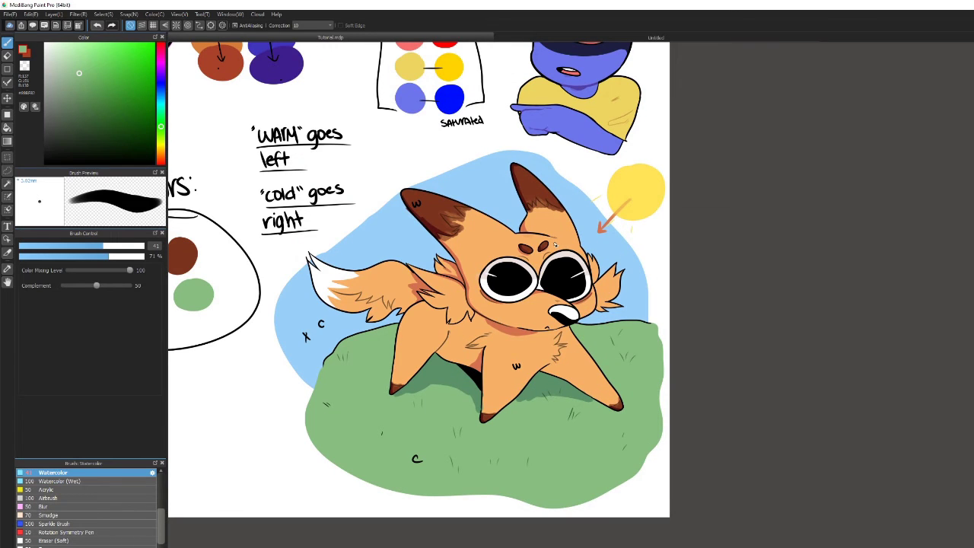
scroll(556, 245, down, 3)
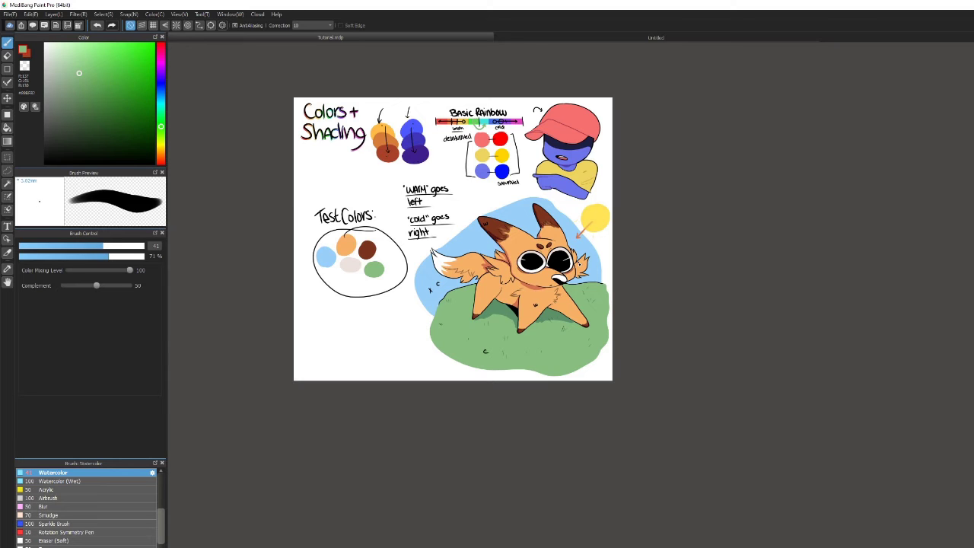
scroll(354, 364, up, 4)
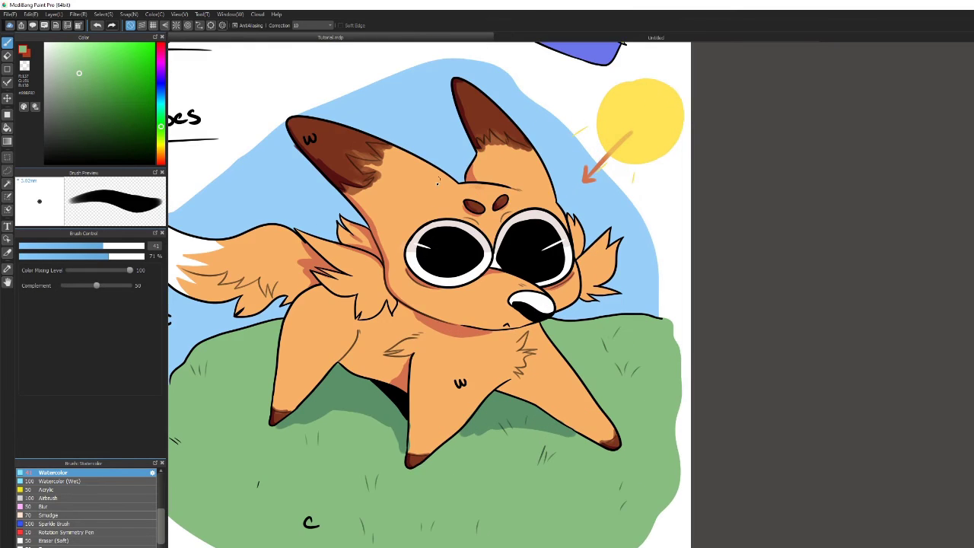
scroll(365, 221, down, 4)
scroll(396, 240, up, 4)
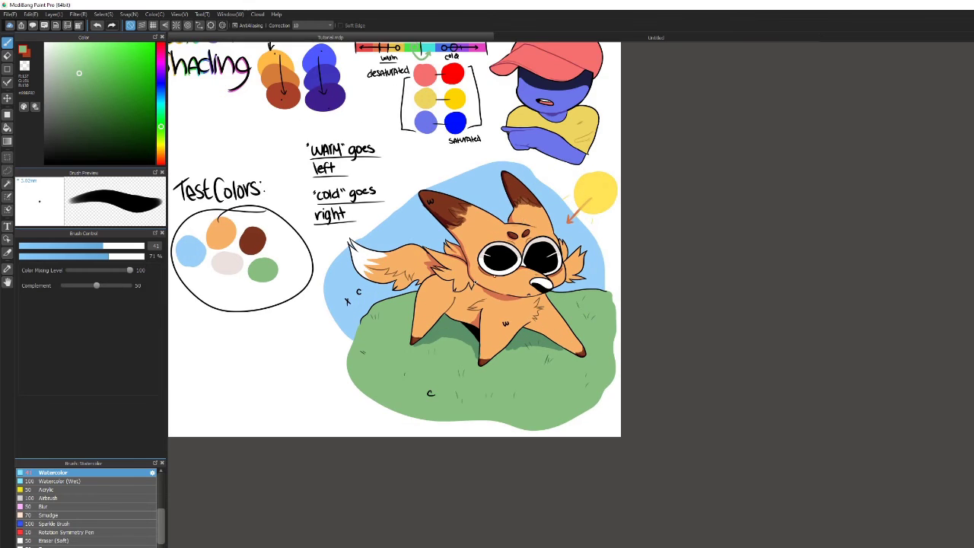
scroll(502, 266, up, 3)
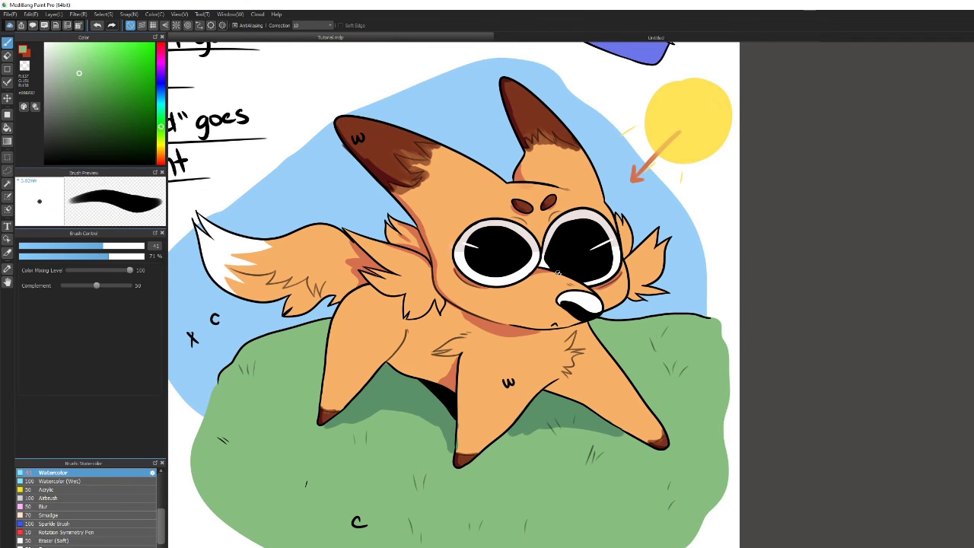
Try a stroke along the shadow under the fox's chin and undo it
scroll(559, 274, down, 2)
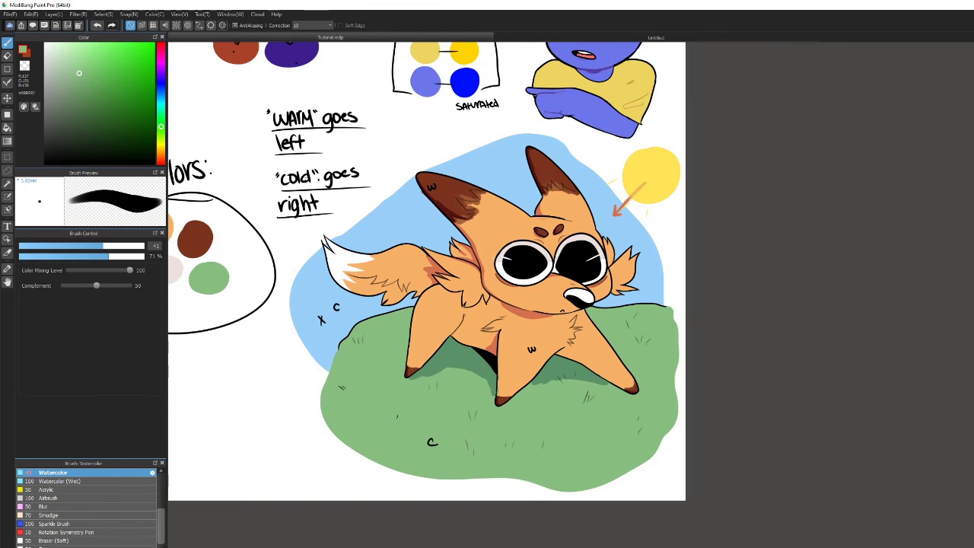
scroll(353, 181, up, 2)
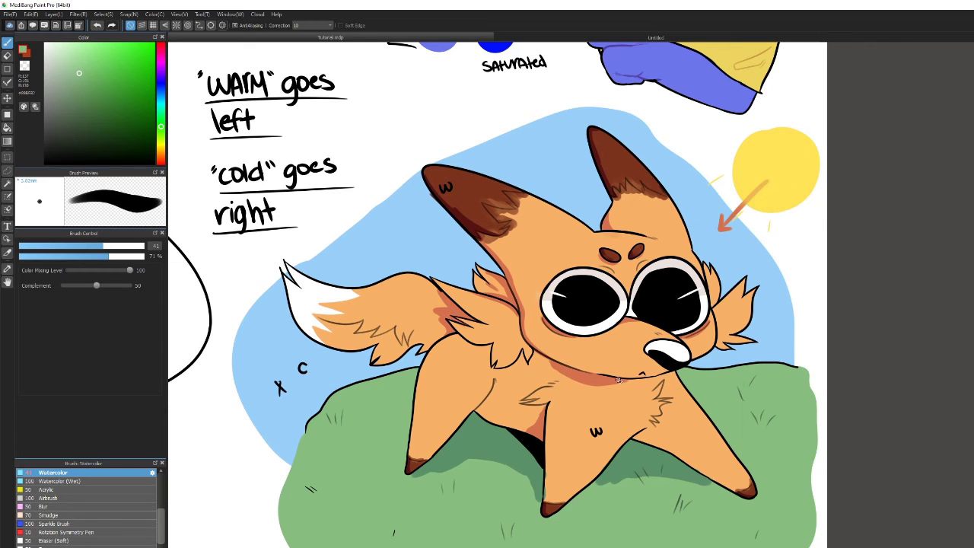
drag(617, 380, 583, 384)
key(ctrl+z)
Set the brush color to black, try marking the shadows under the fox's chin and eye, and undo the strokes
drag(142, 154, 20, 217)
mouse_move(624, 381)
mouse_down()
mouse_move(567, 388)
mouse_move(622, 380)
mouse_move(567, 378)
mouse_move(617, 384)
mouse_up()
key(ctrl+z)
drag(540, 321, 591, 341)
key(ctrl+z)
Try a black stroke along the small shadow where the fox's snout meets the nearer eye
scroll(545, 320, up, 3)
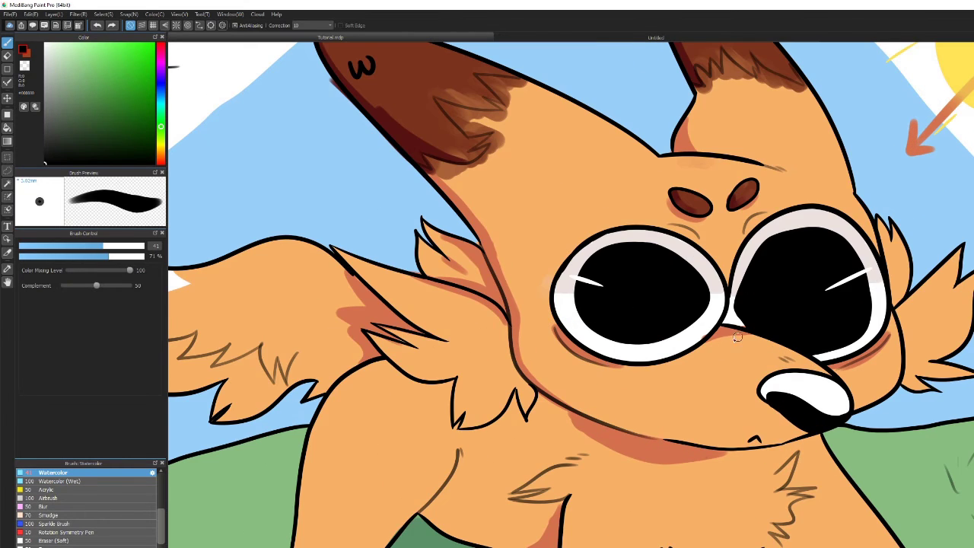
scroll(737, 327, down, 1)
scroll(734, 323, down, 2)
scroll(731, 317, up, 4)
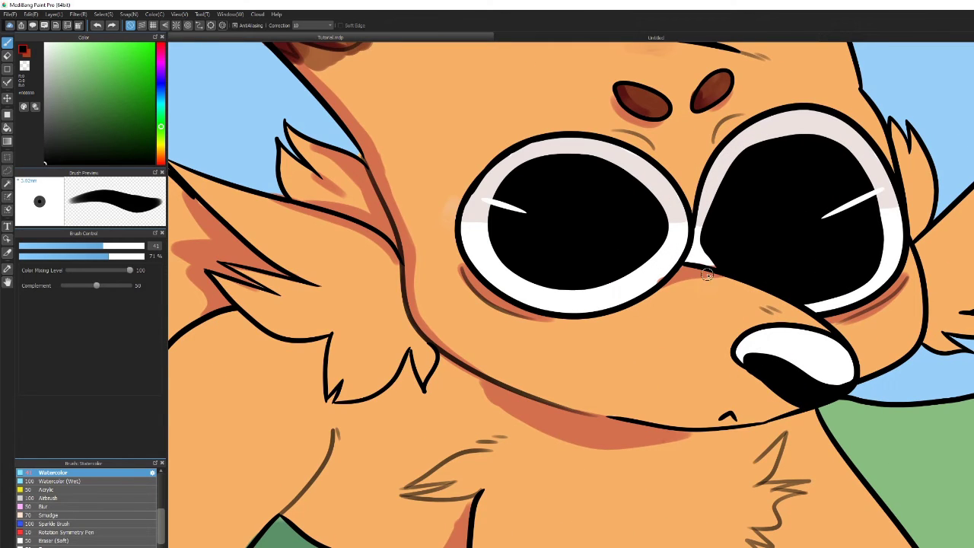
mouse_move(715, 271)
mouse_down()
mouse_move(656, 295)
mouse_move(672, 295)
mouse_up()
scroll(672, 295, down, 5)
scroll(688, 348, up, 6)
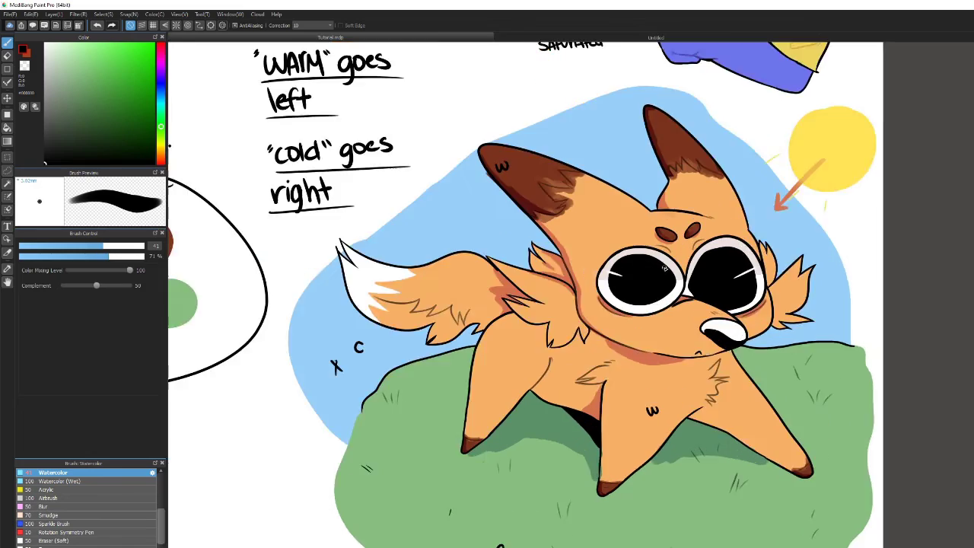
scroll(688, 347, down, 5)
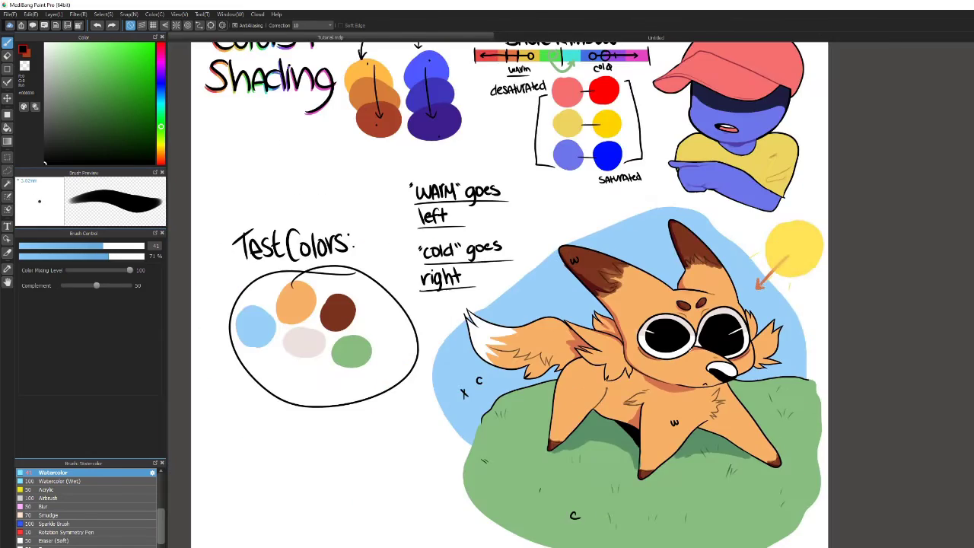
scroll(685, 380, up, 5)
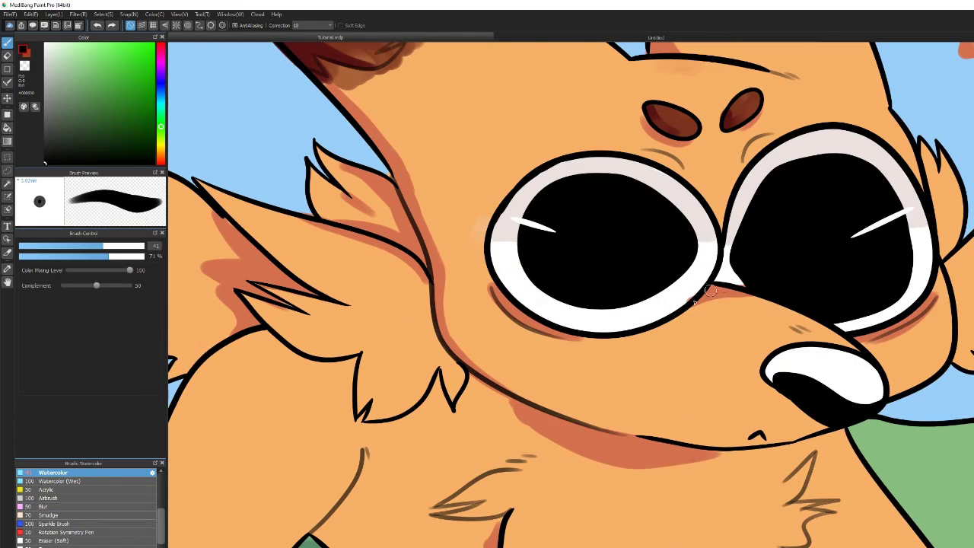
scroll(713, 321, down, 5)
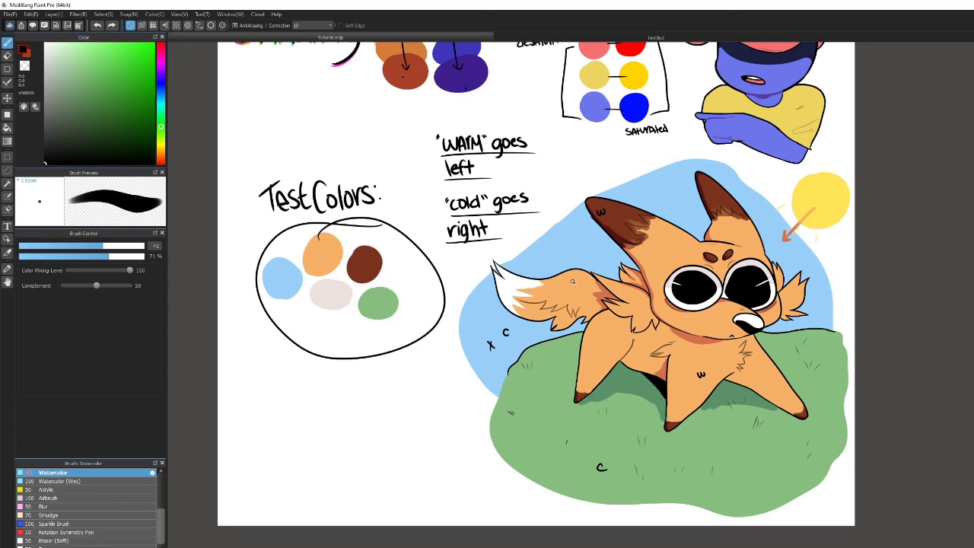
Try a curved black line along the edge of the belly shadow beside the fox's front leg
scroll(635, 382, up, 4)
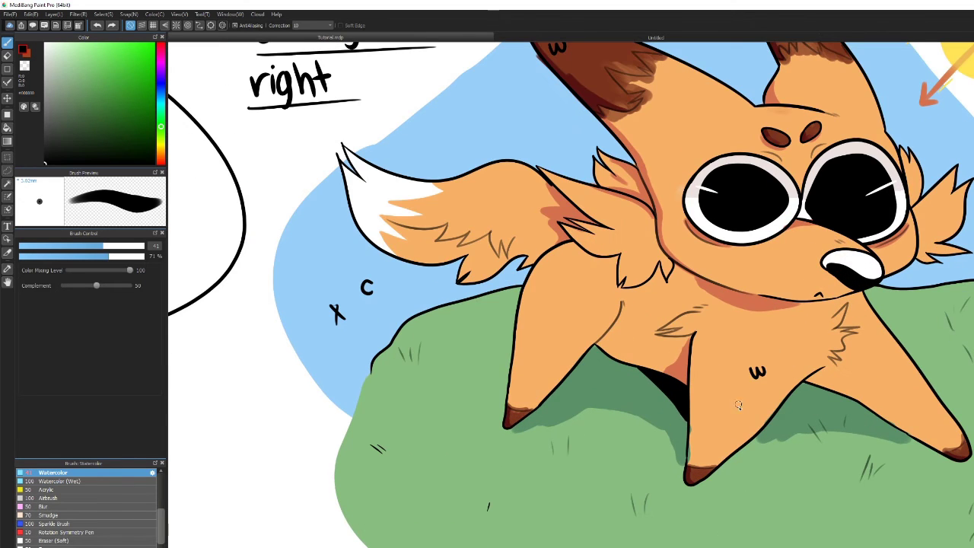
scroll(710, 385, up, 1)
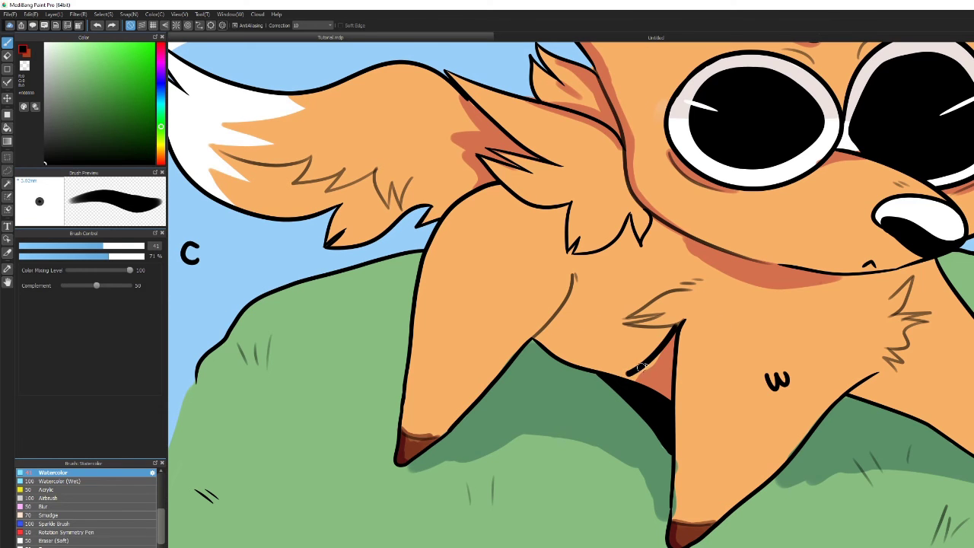
scroll(647, 339, down, 5)
scroll(650, 341, up, 5)
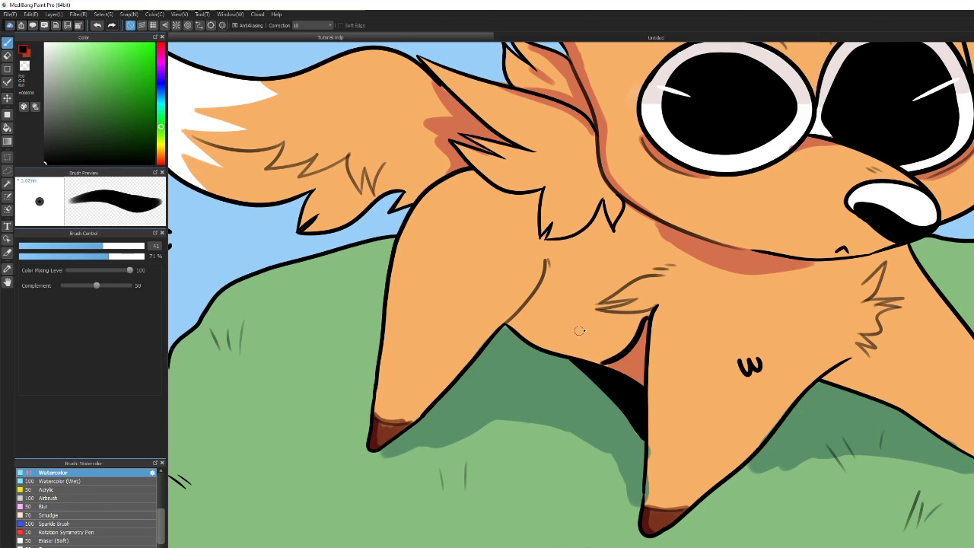
scroll(643, 335, down, 5)
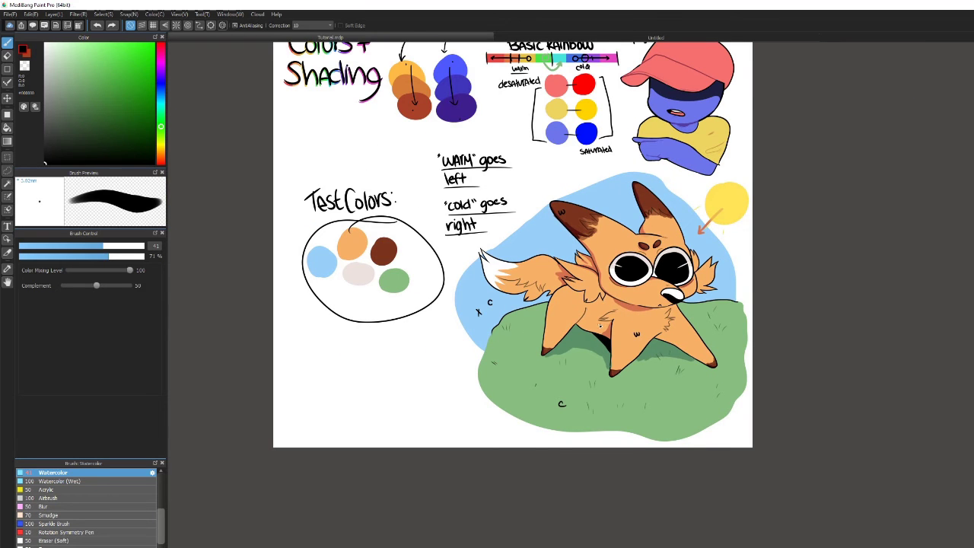
scroll(586, 288, up, 3)
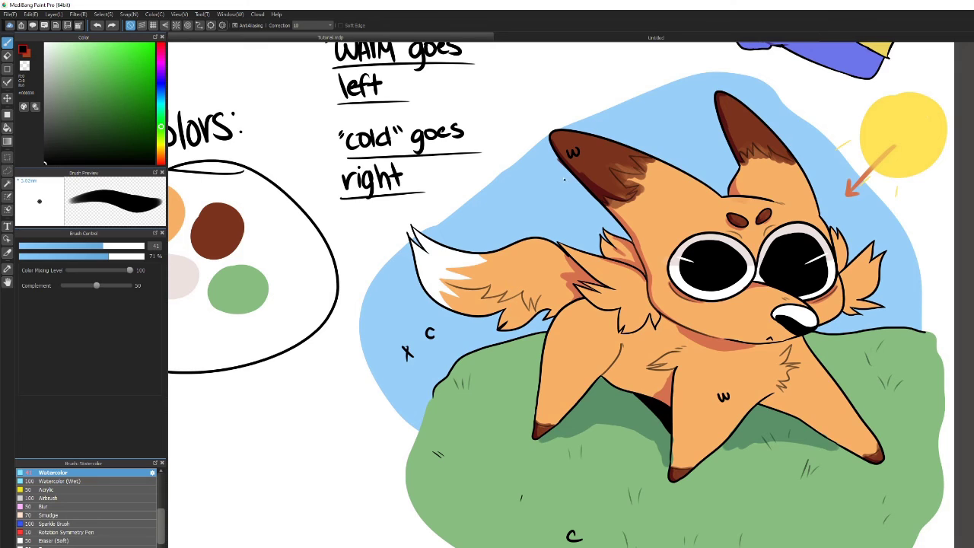
Try tracing the shadow from the fox's dark-tipped ear down the side of its face in black and undo the strokes
scroll(585, 161, up, 2)
drag(614, 212, 709, 312)
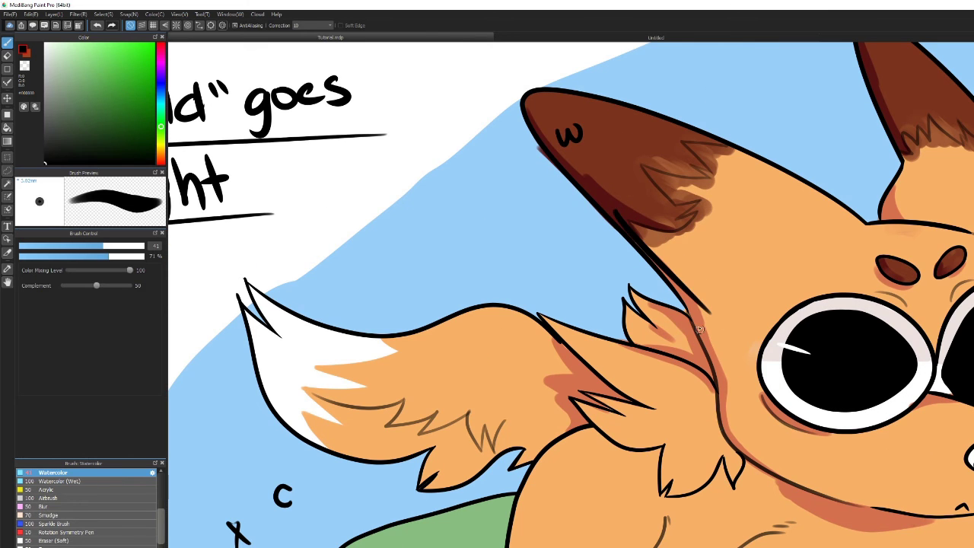
scroll(666, 274, down, 1)
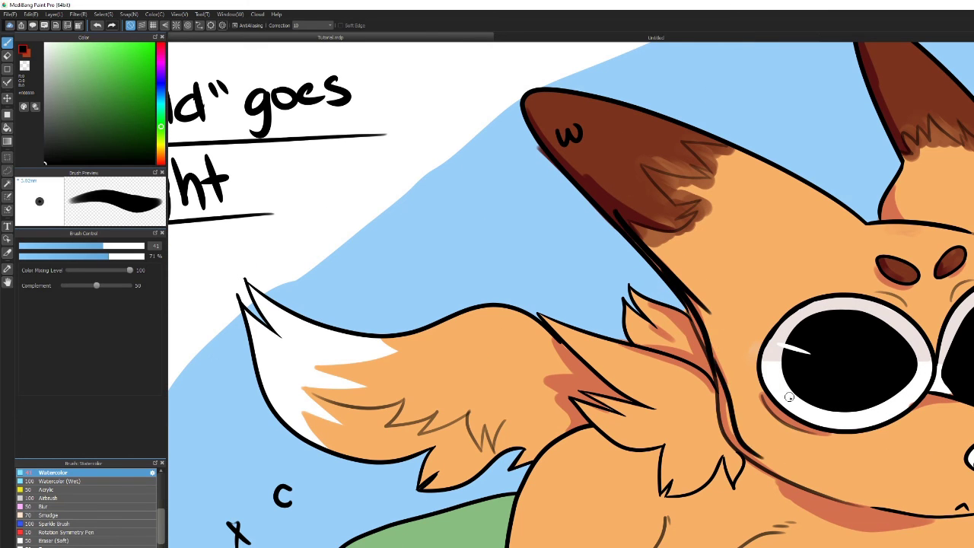
scroll(789, 396, down, 3)
scroll(795, 438, up, 3)
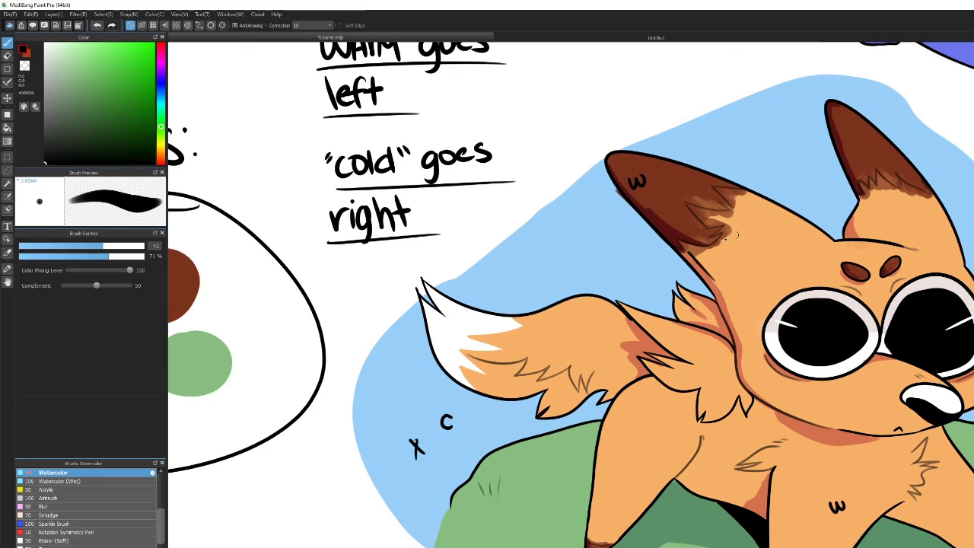
mouse_move(722, 306)
mouse_down()
mouse_move(735, 318)
mouse_move(748, 387)
mouse_up()
key(ctrl+z)
scroll(571, 294, down, 3)
scroll(570, 294, down, 2)
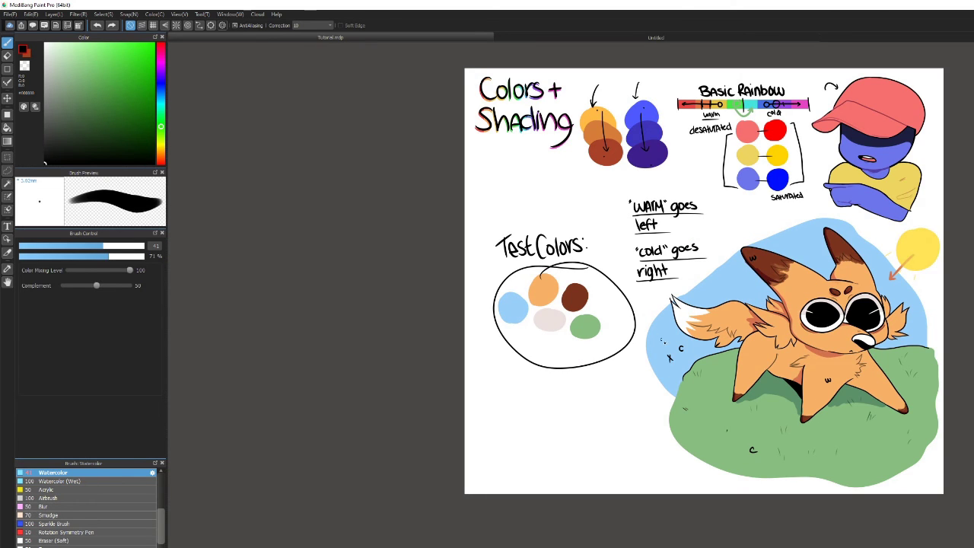
scroll(792, 279, down, 2)
Try tracing the curved edges of both grass shadows between the fox's legs in black, undoing each stroke
scroll(792, 278, up, 5)
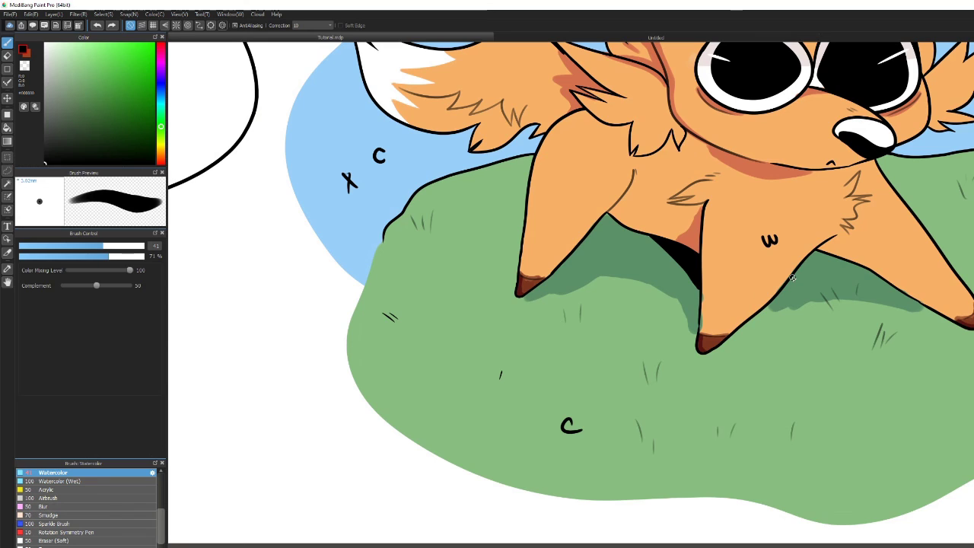
drag(913, 308, 767, 333)
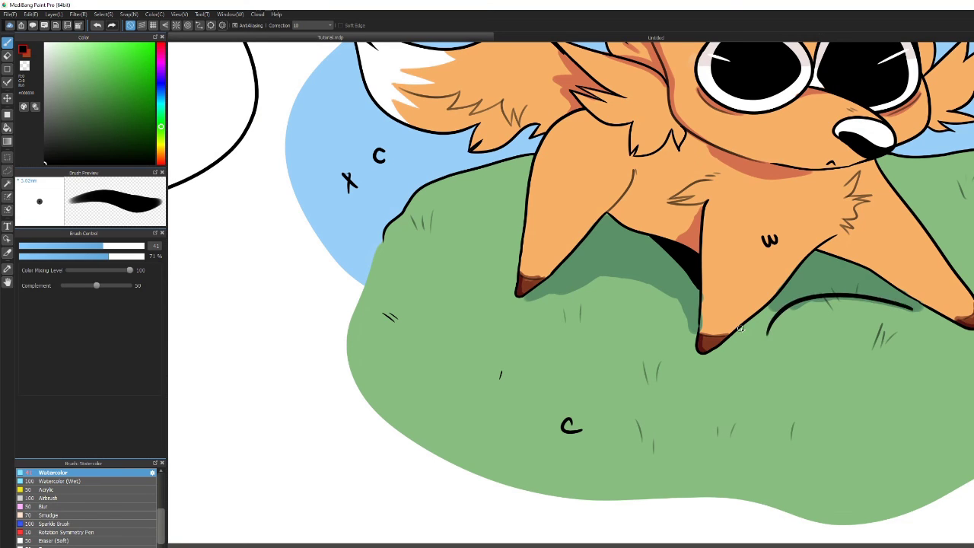
key(ctrl+z)
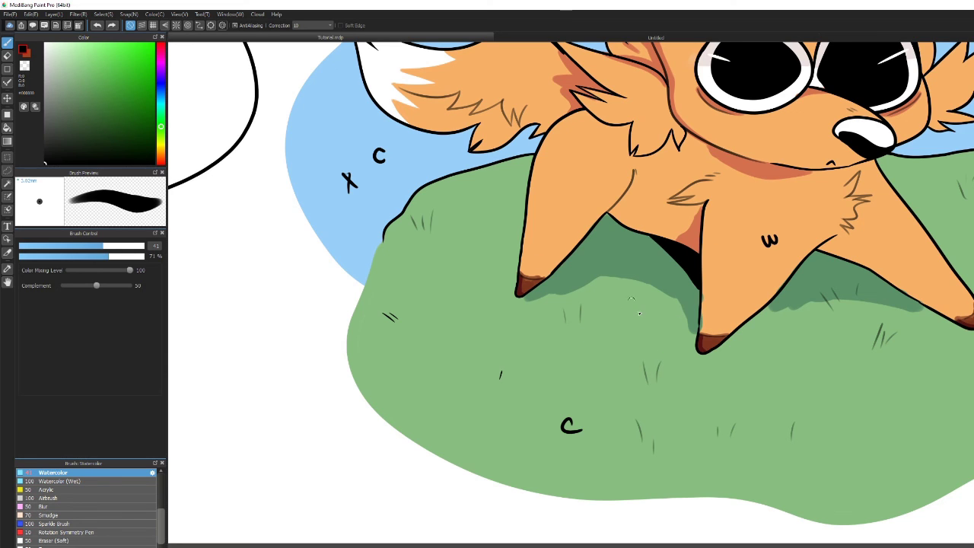
mouse_move(689, 332)
mouse_down()
mouse_move(594, 274)
mouse_move(539, 304)
mouse_up()
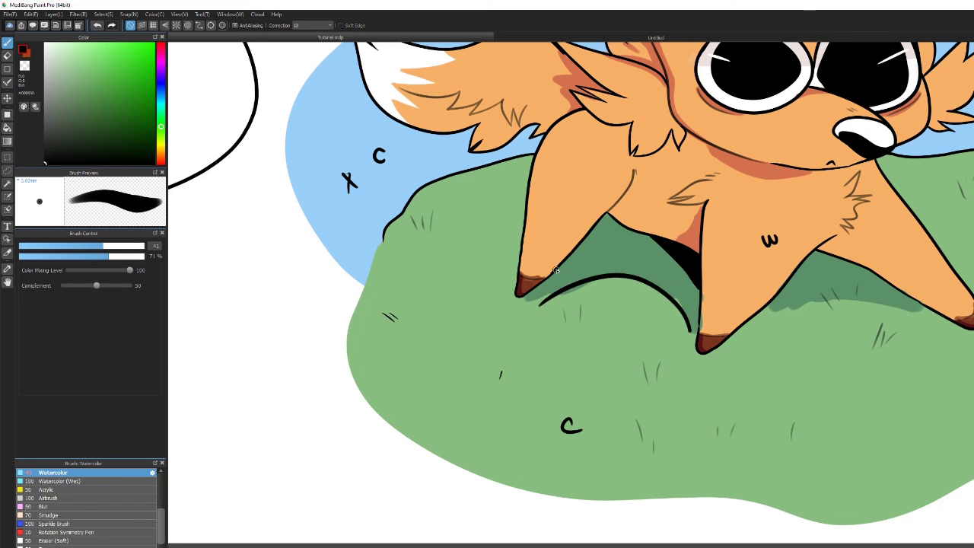
key(ctrl+z)
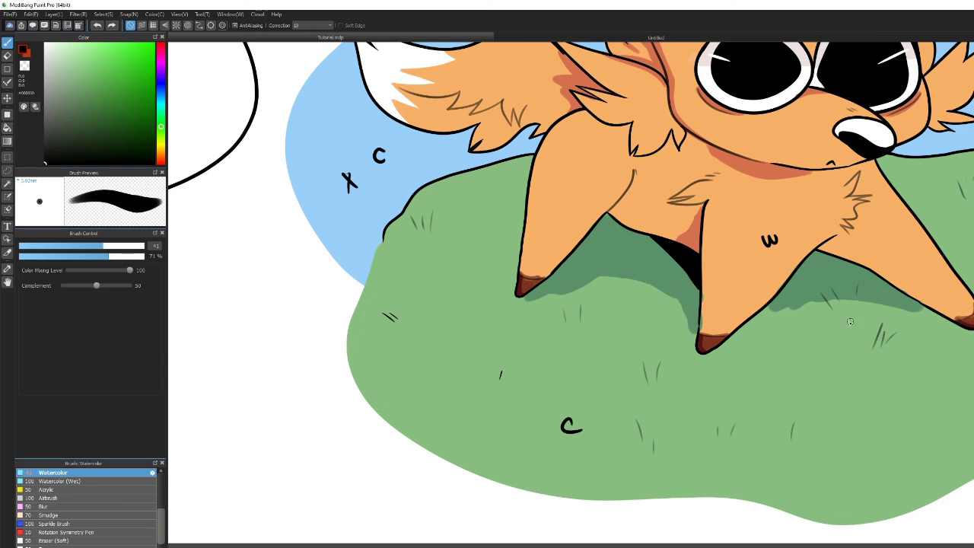
scroll(669, 283, down, 5)
scroll(663, 275, up, 4)
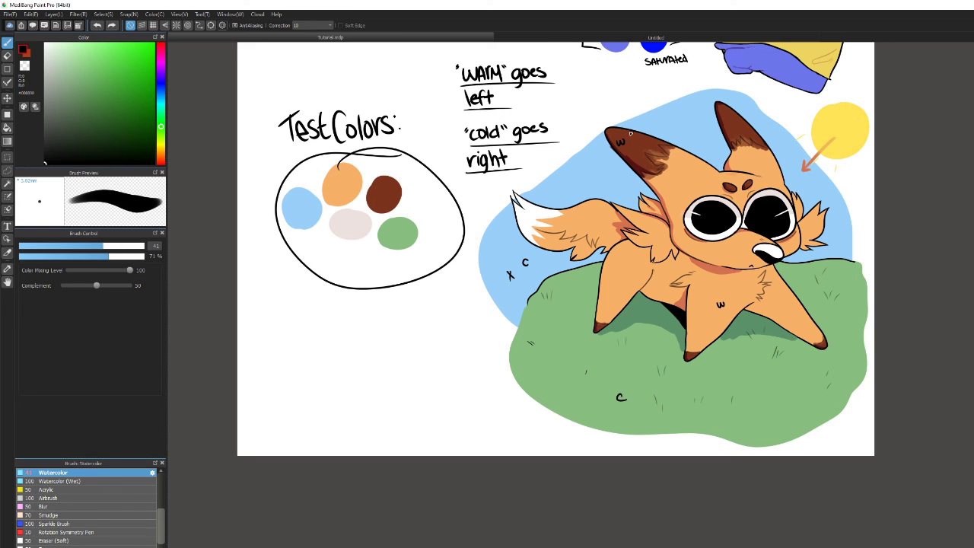
scroll(630, 133, down, 2)
scroll(690, 162, up, 2)
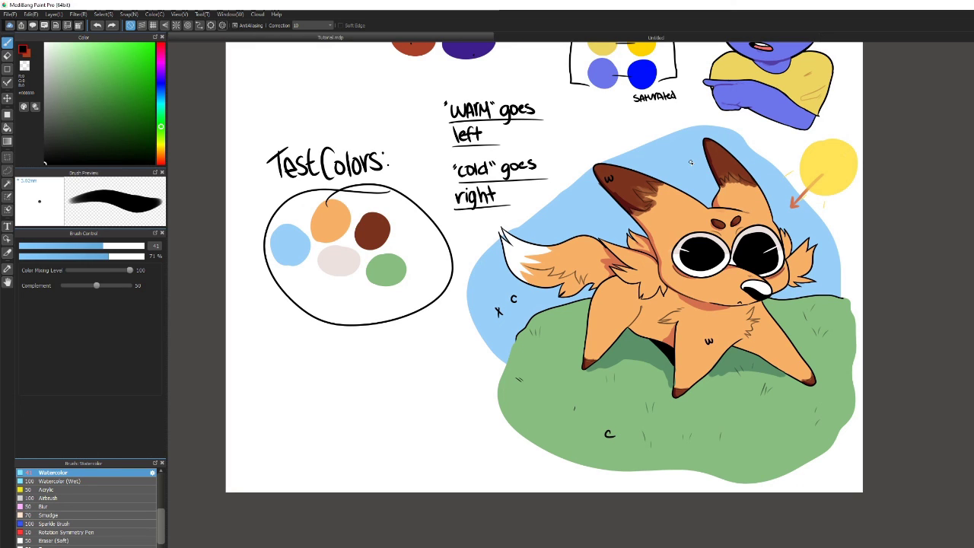
scroll(690, 162, down, 3)
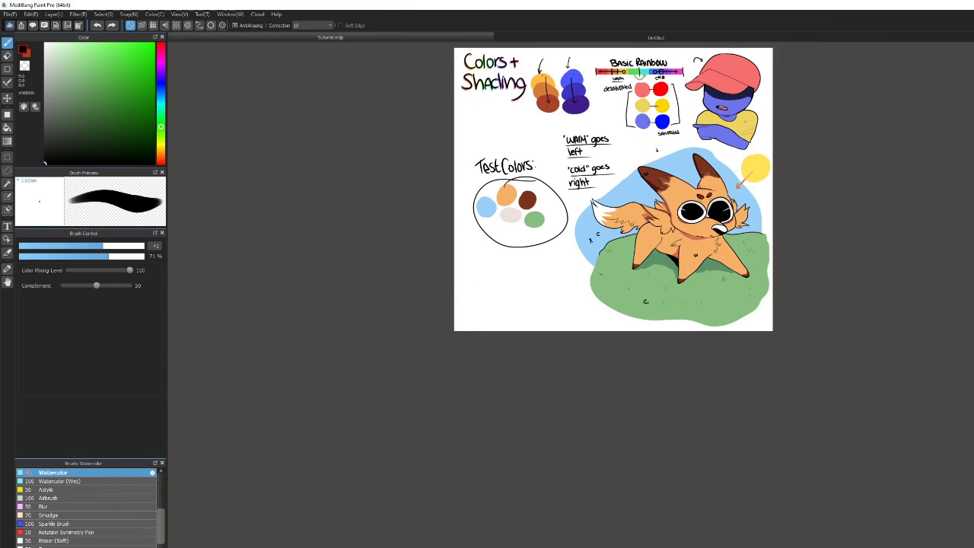
scroll(633, 120, up, 3)
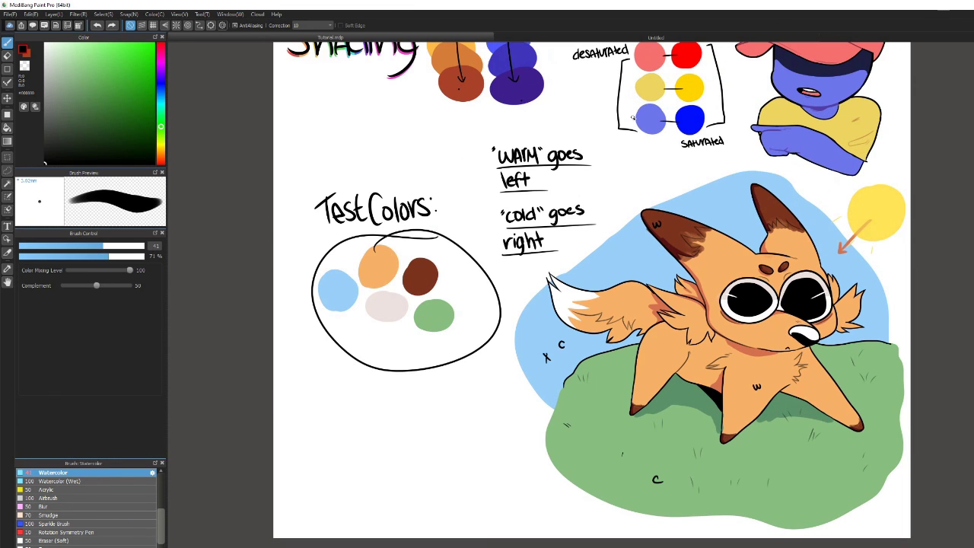